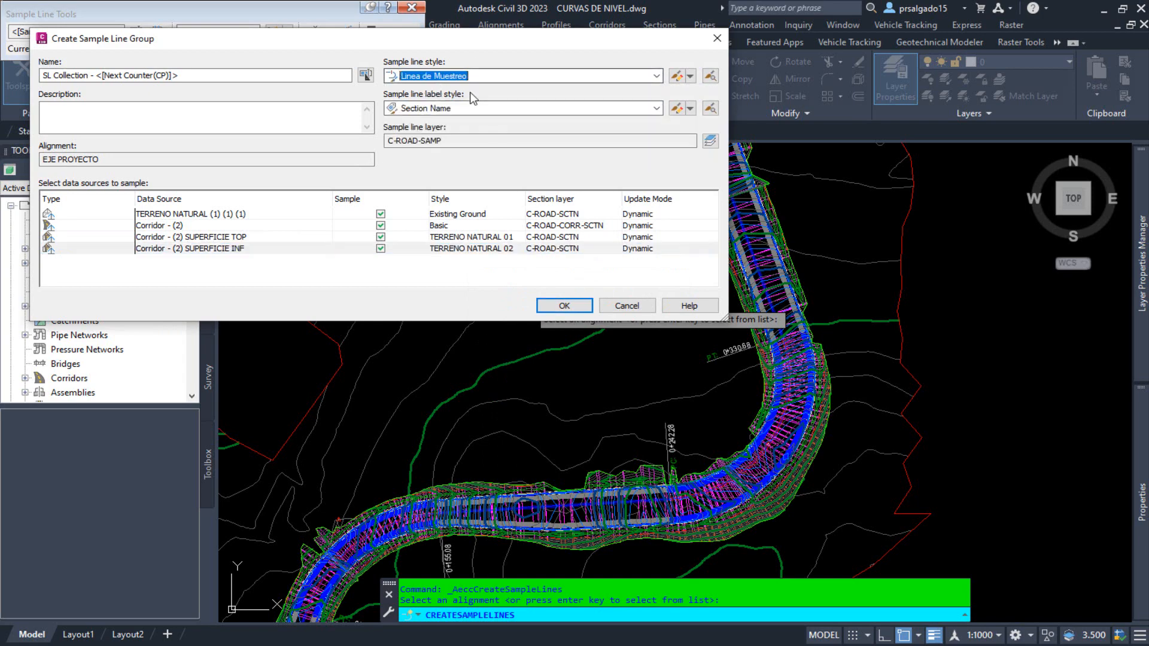
Choose a sample line label style and create the sample line group for the EJE PROYECTO alignment.
click(474, 108)
click(479, 122)
click(564, 306)
middle_drag(383, 557, 666, 187)
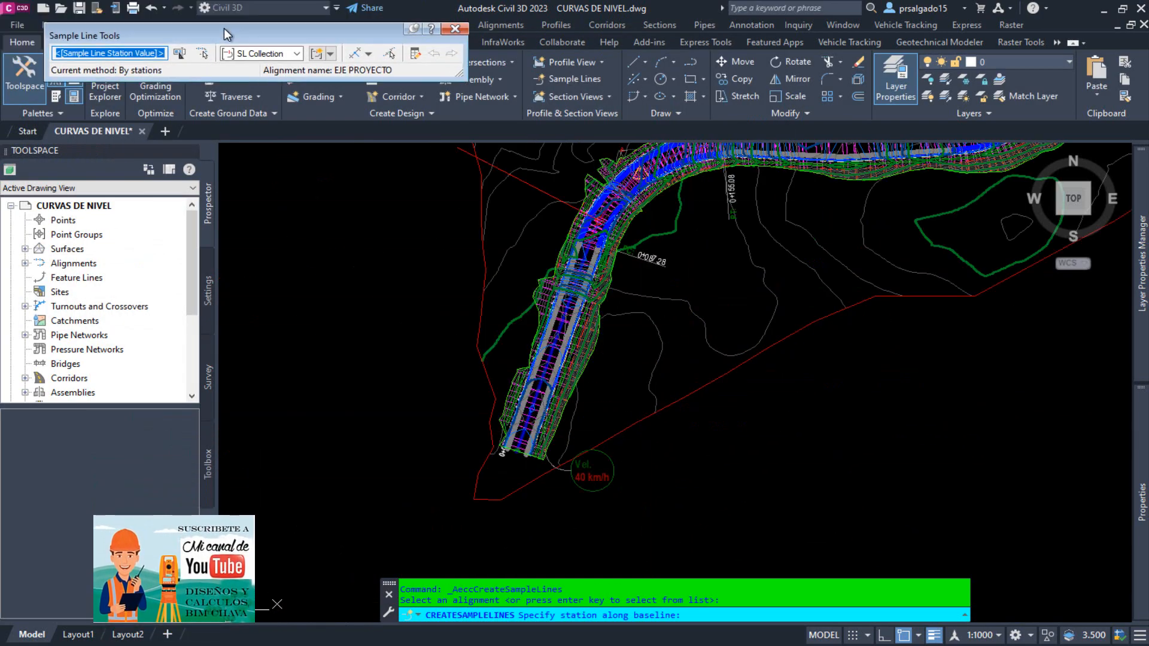
Choose to create the sample lines by range of stations.
click(364, 54)
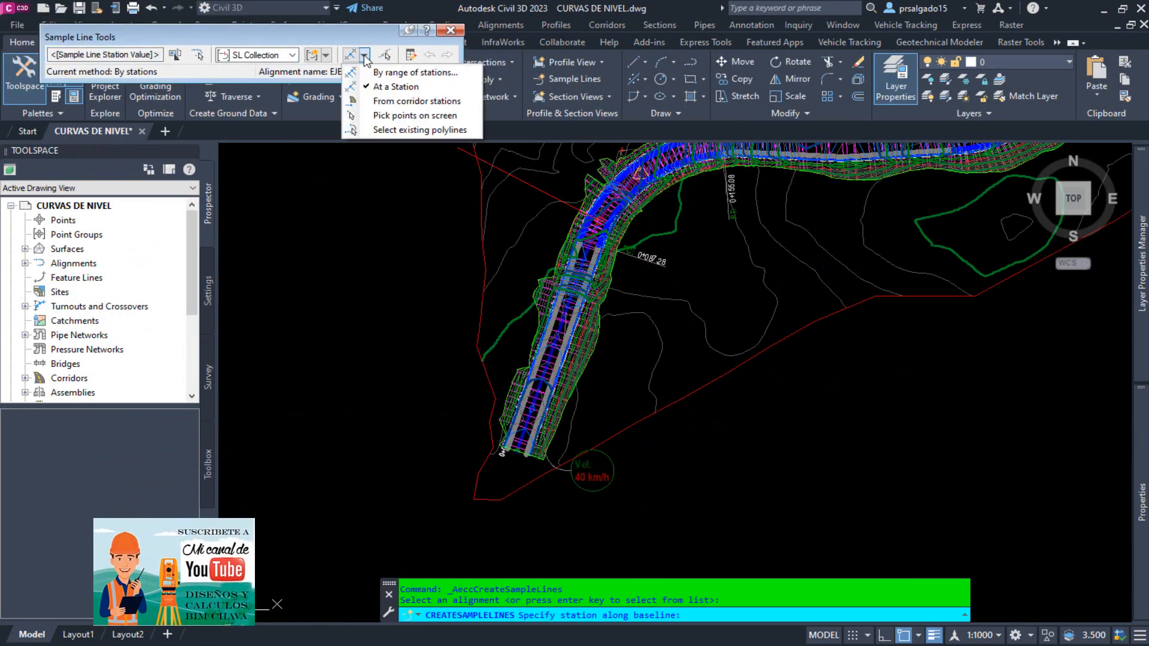
click(389, 87)
scroll(592, 266, up, 6)
click(364, 55)
click(413, 73)
drag(548, 199, 703, 69)
drag(872, 331, 980, 529)
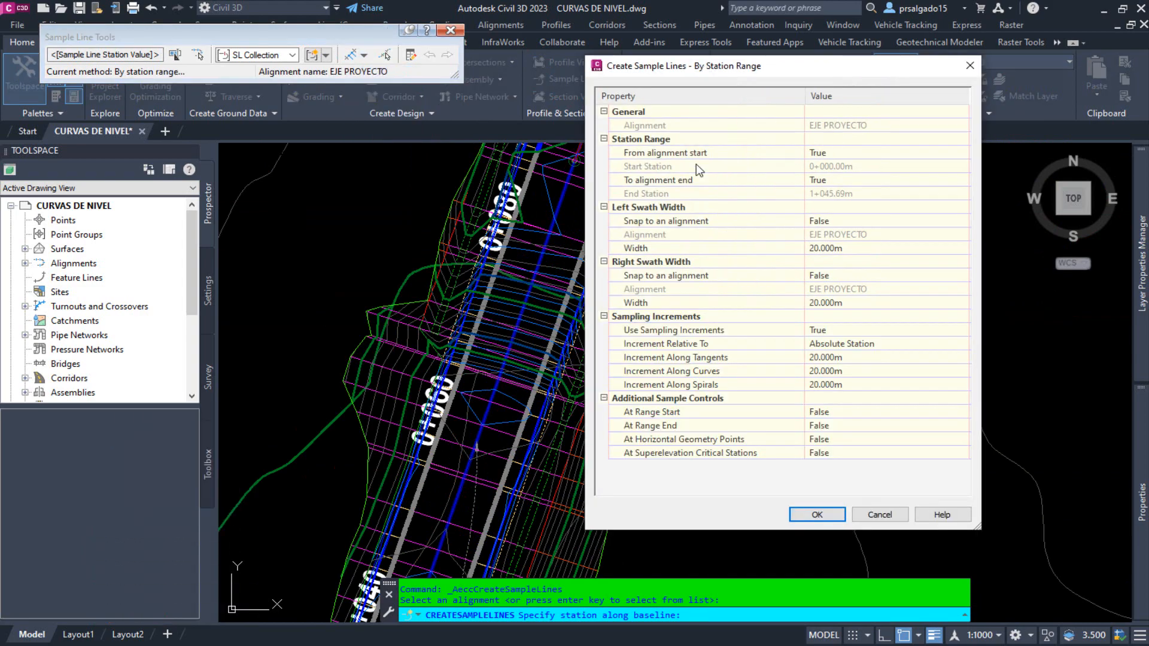
Switch the station range's To alignment end option to False and back to True.
double_click(847, 155)
click(877, 154)
click(883, 179)
click(959, 181)
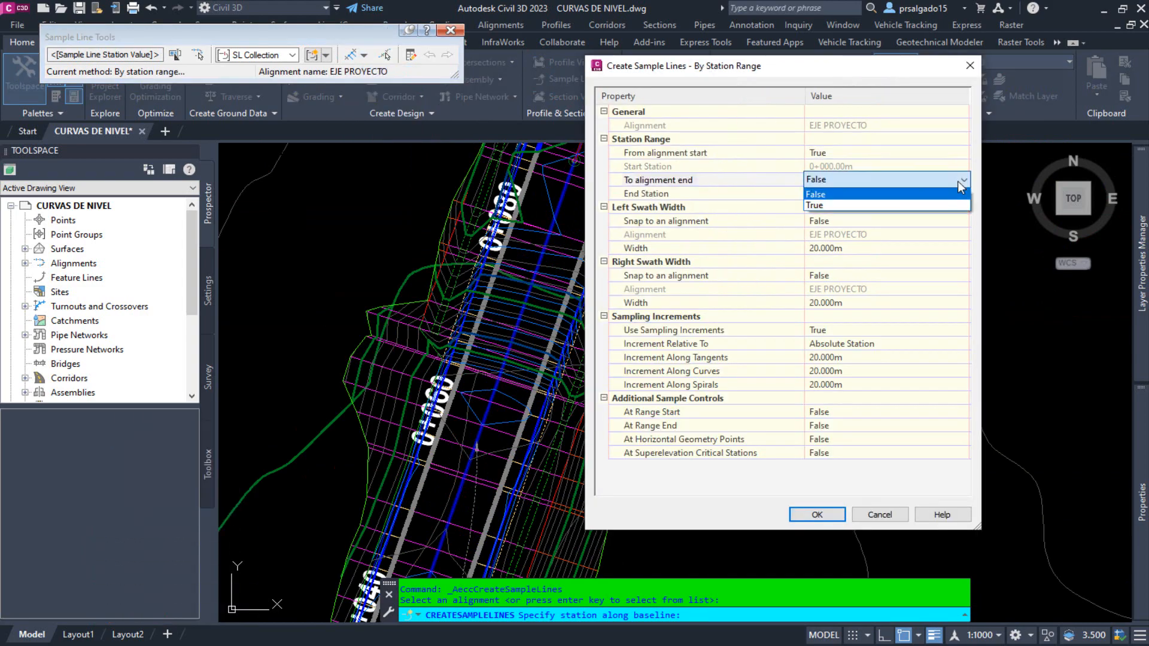
Measure the corridor width in the drawing and set the left and right swath widths to 23 m.
drag(850, 66, 395, 94)
click(372, 276)
click(508, 277)
scroll(685, 339, down, 4)
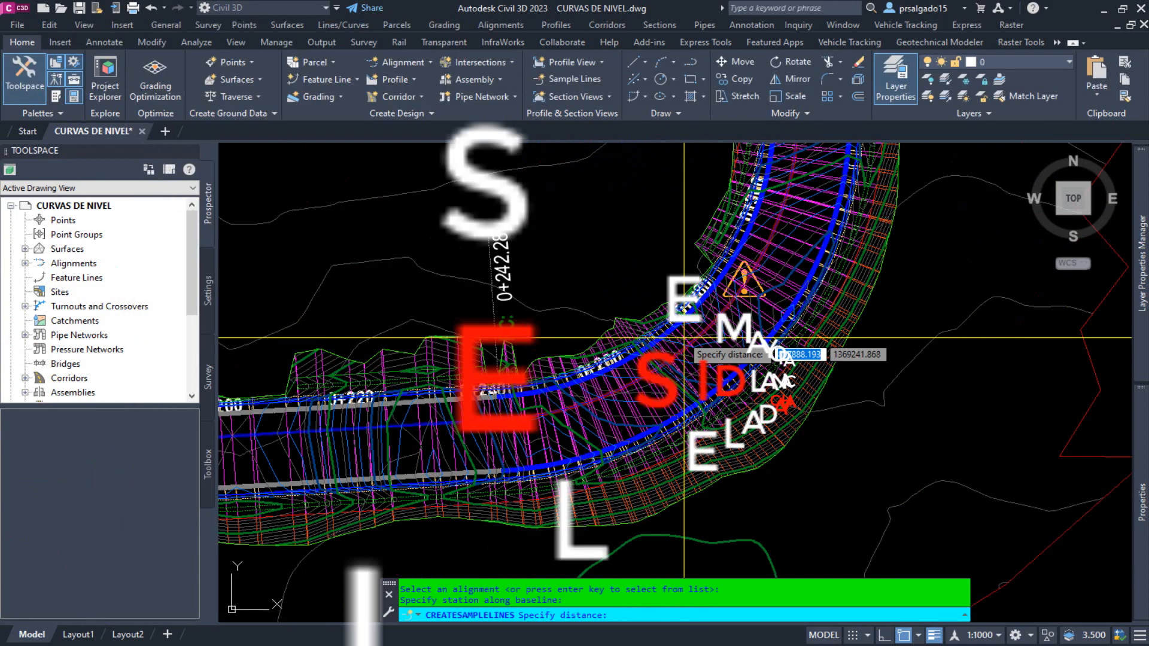
middle_drag(685, 339, 500, 333)
click(501, 333)
click(537, 457)
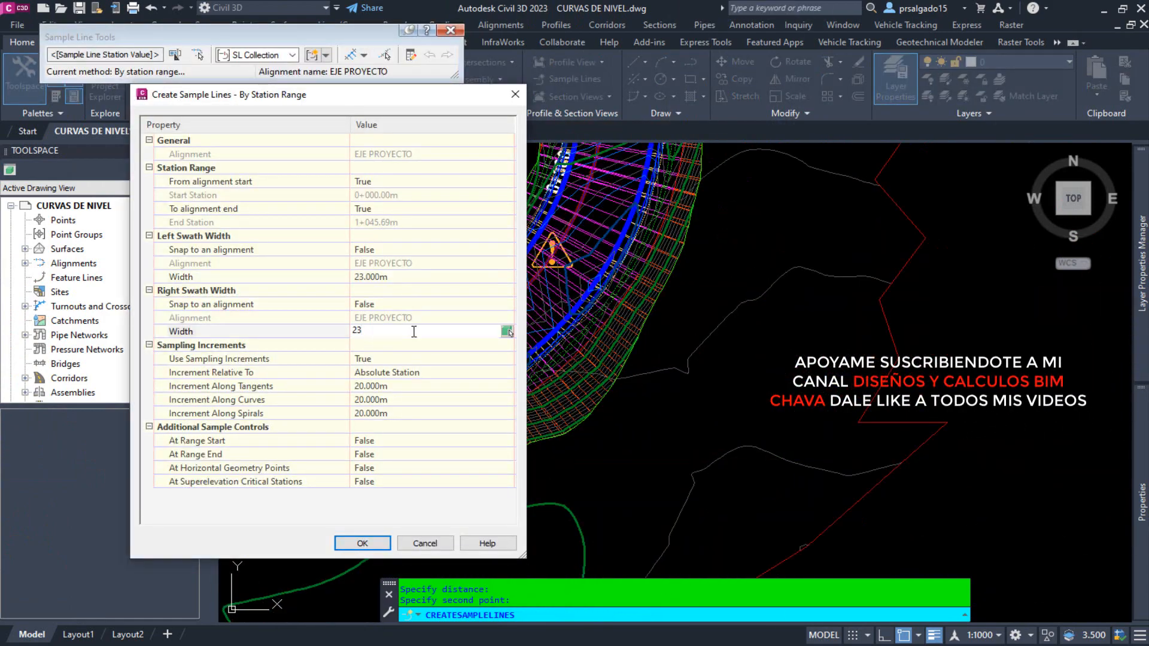
Set the sampling increments along curves and along spirals to 10 m.
click(413, 414)
text(10)
click(413, 427)
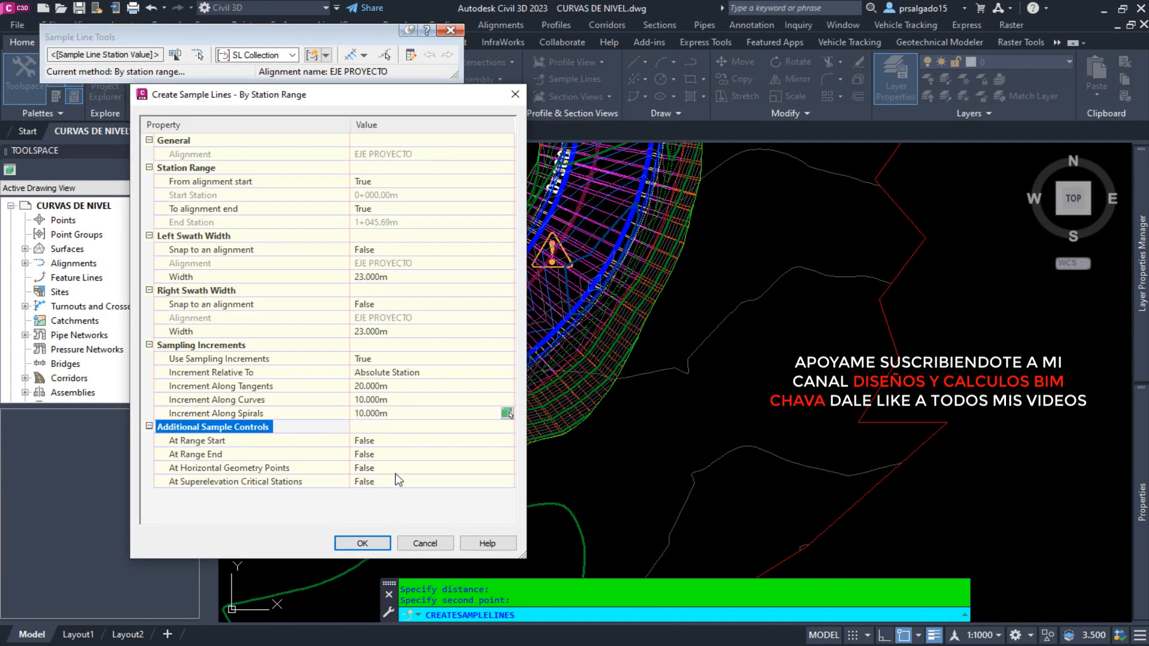
Set the At Range Start and At Range End sample controls and create the sample lines.
click(428, 441)
click(431, 454)
click(440, 455)
click(448, 468)
click(362, 544)
scroll(747, 434, down, 8)
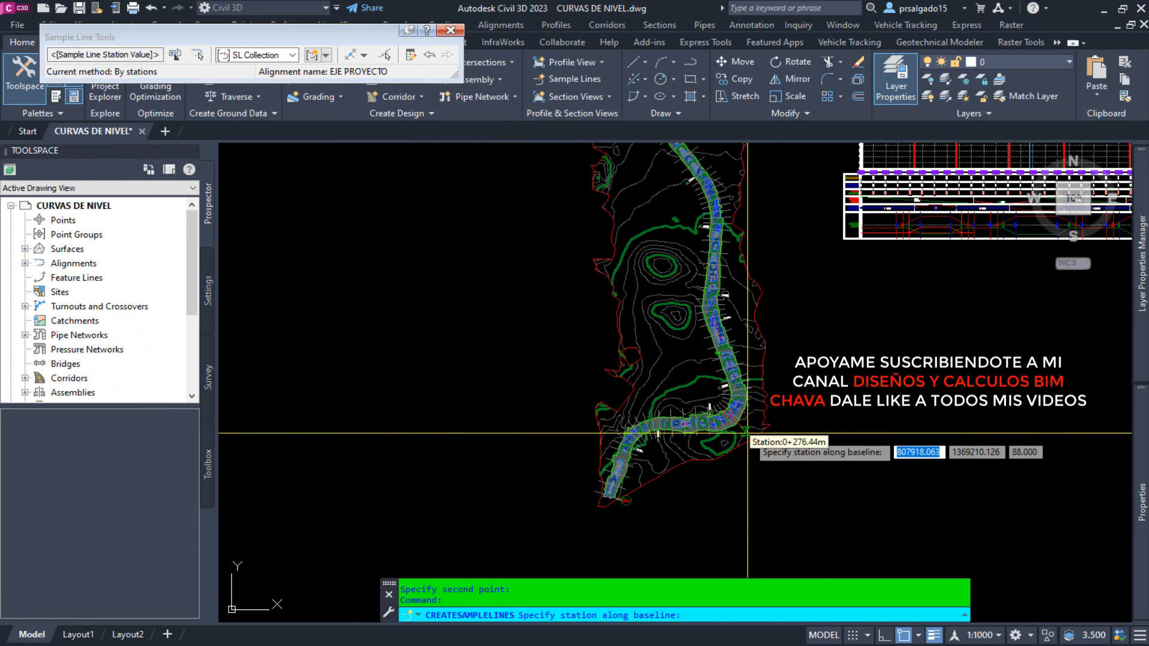
scroll(748, 434, down, 3)
mouse_move(706, 328)
middle_down()
mouse_move(622, 409)
mouse_move(538, 430)
middle_up()
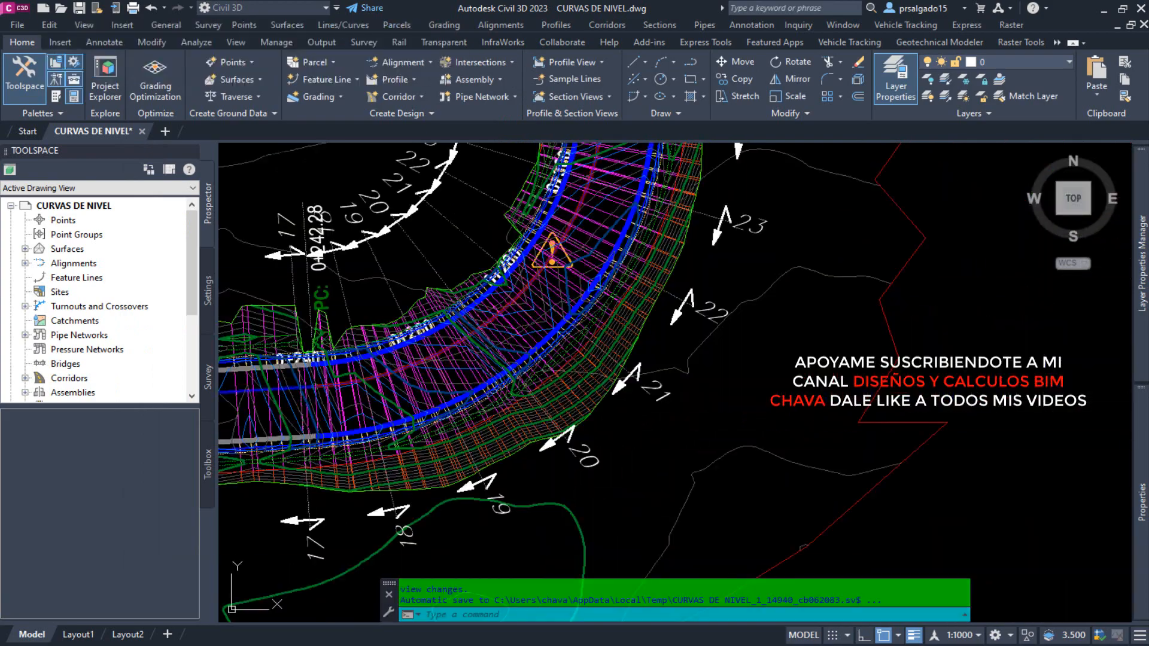
middle_drag(257, 479, 592, 266)
scroll(592, 266, down, 6)
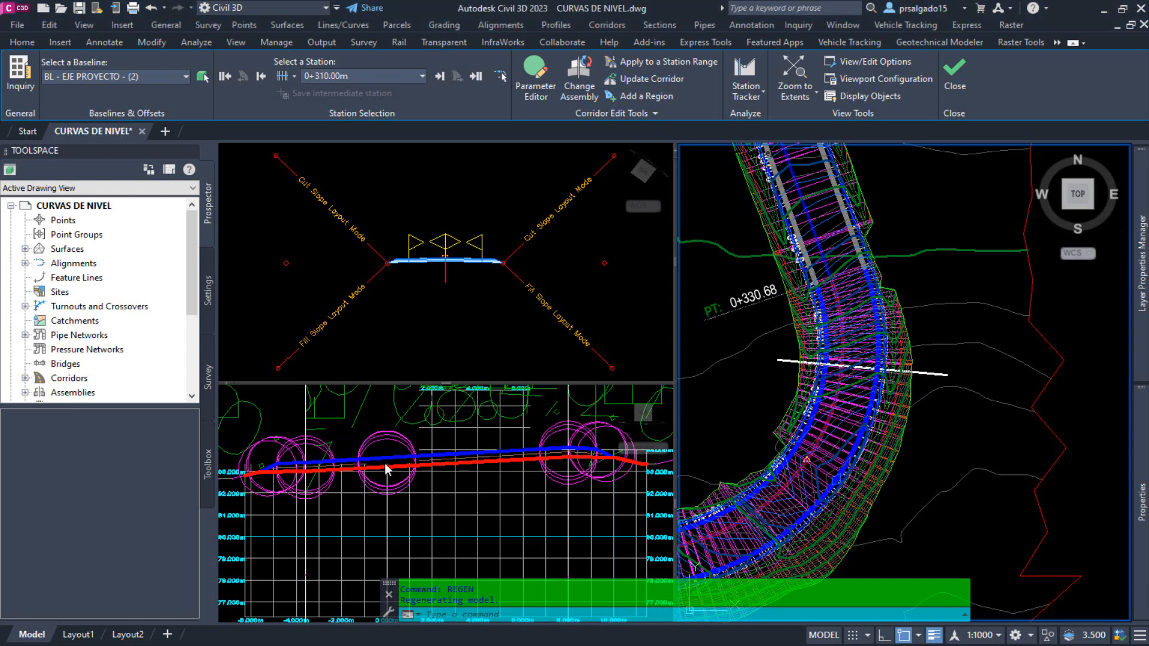
Close the corridor section editor and return to the plan view of the corridor.
click(372, 412)
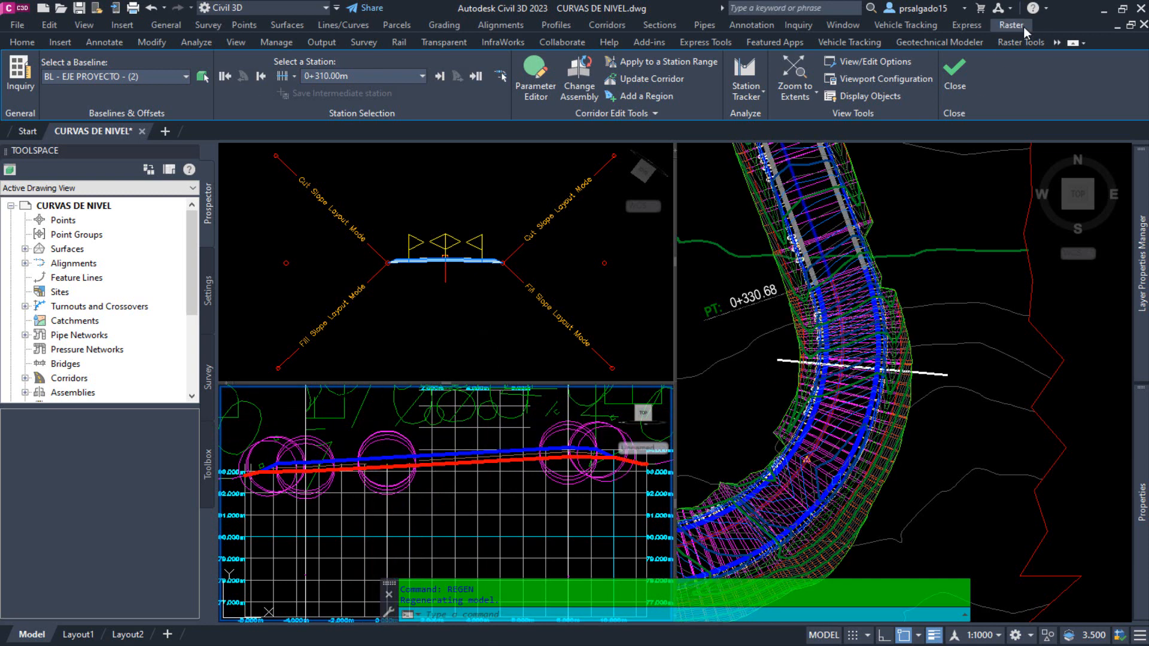
click(956, 77)
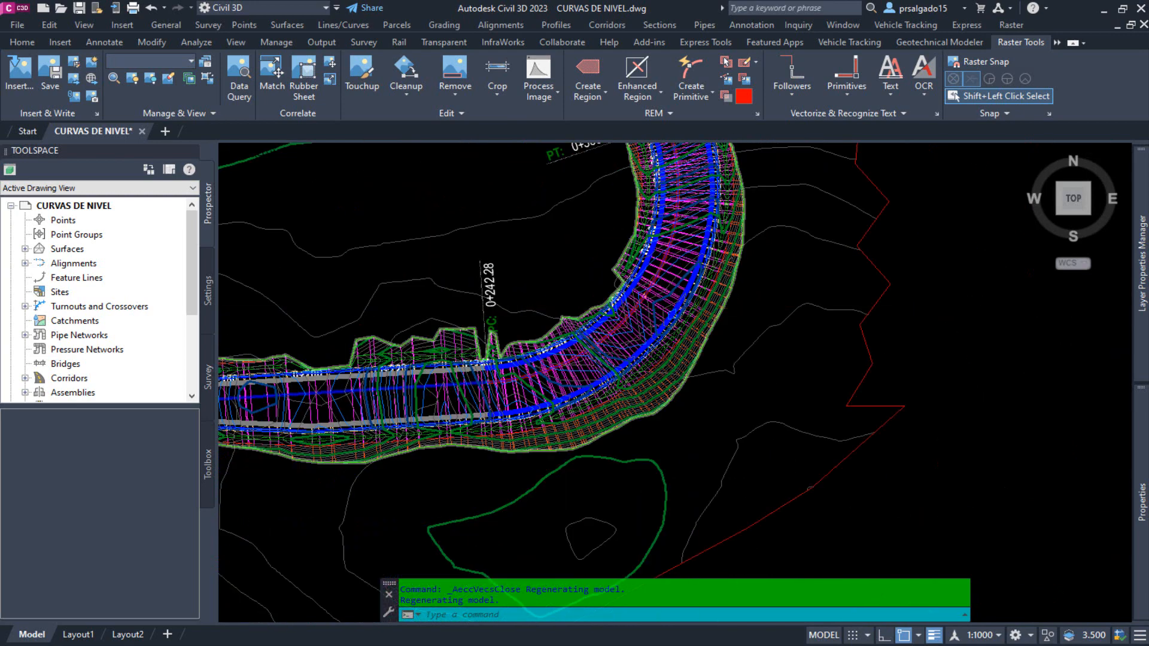
scroll(687, 295, down, 2)
middle_drag(569, 249, 677, 398)
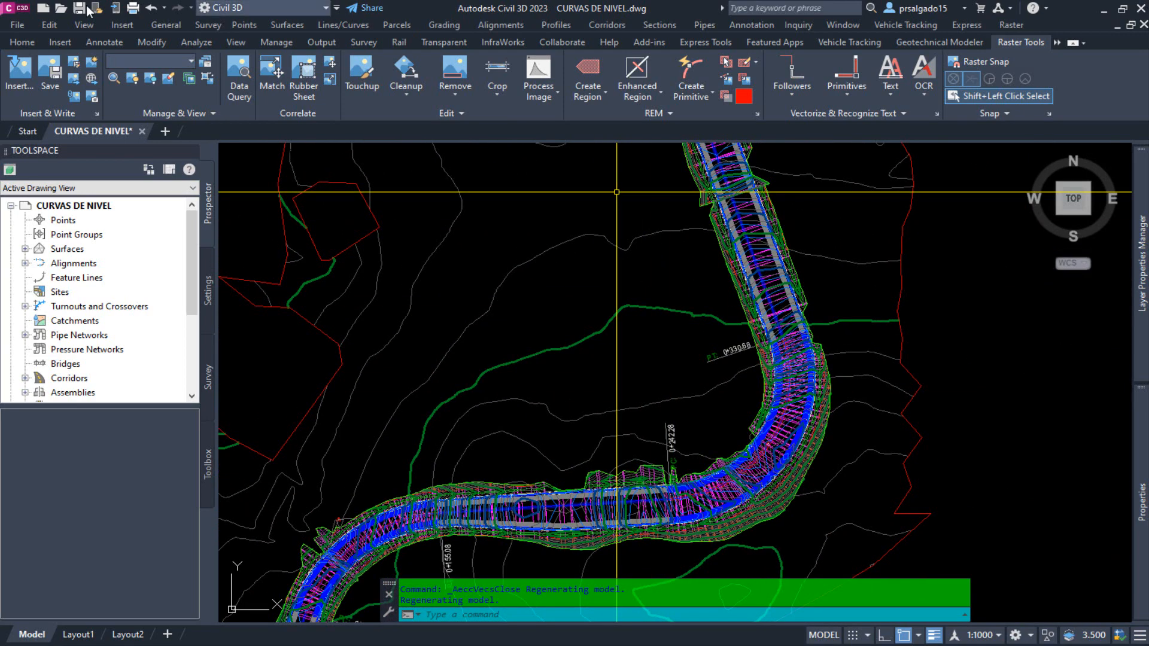
Start the Sample Lines command and select the EJE PROYECTO alignment from the list.
click(22, 42)
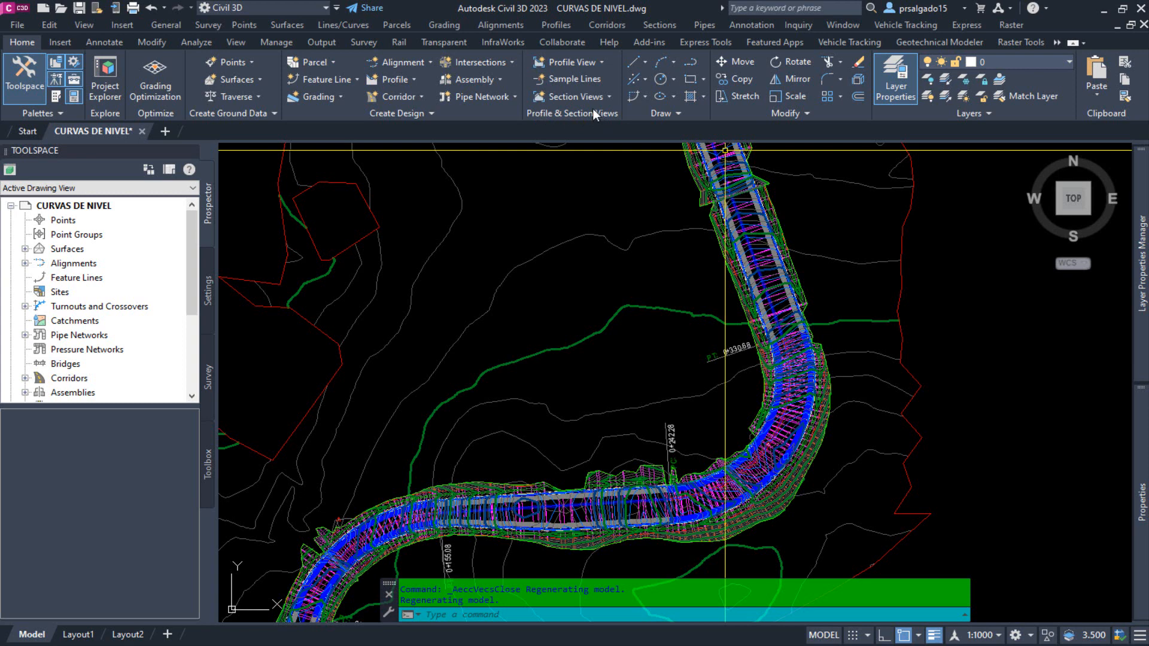
click(572, 78)
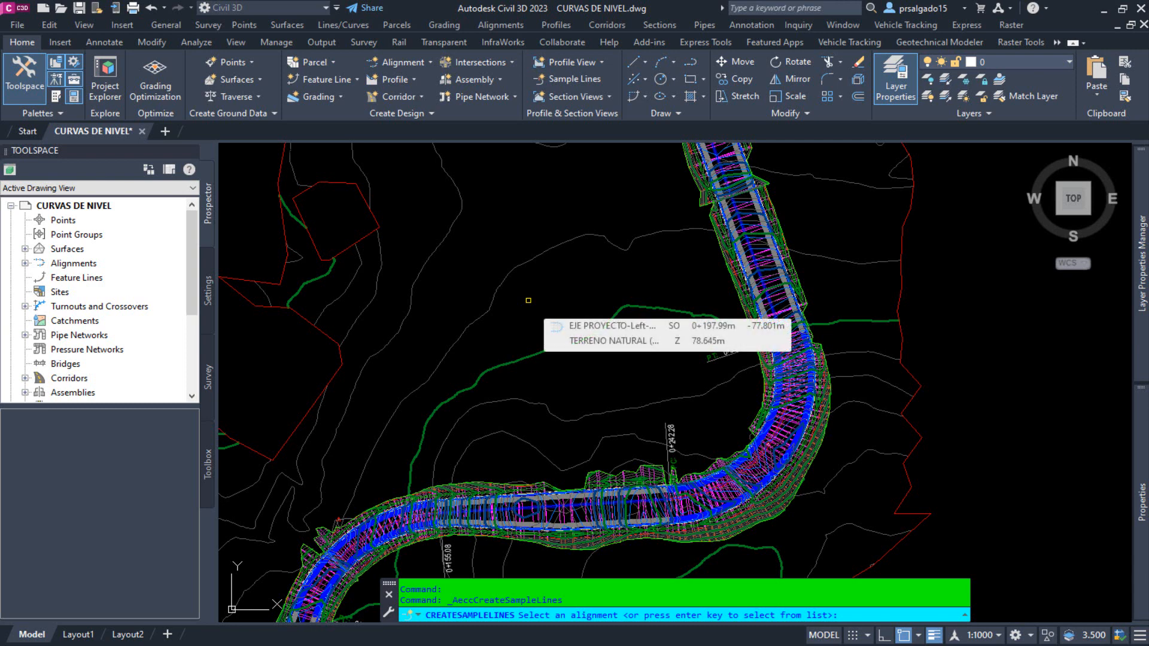
key(Return)
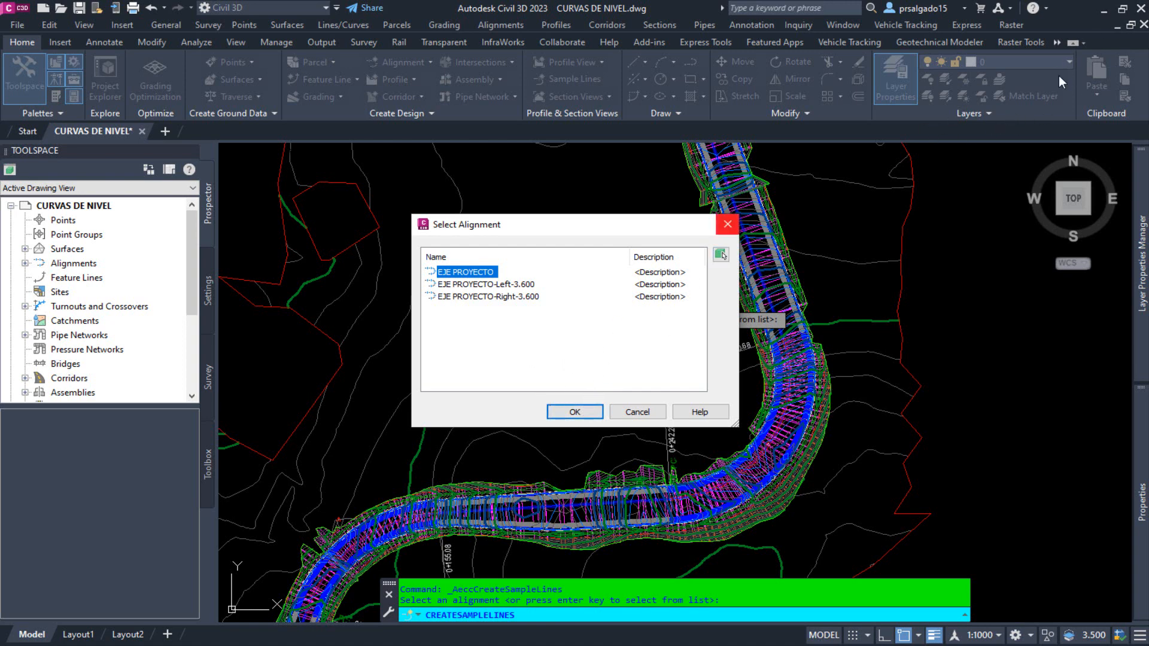
click(576, 412)
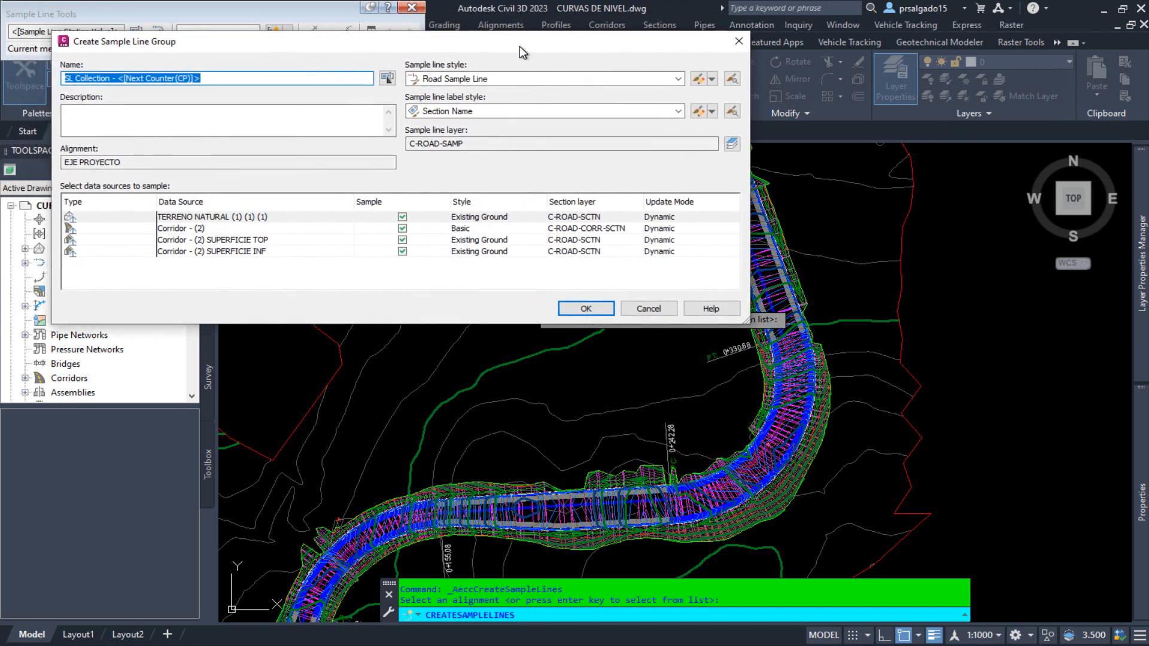
drag(519, 47, 489, 44)
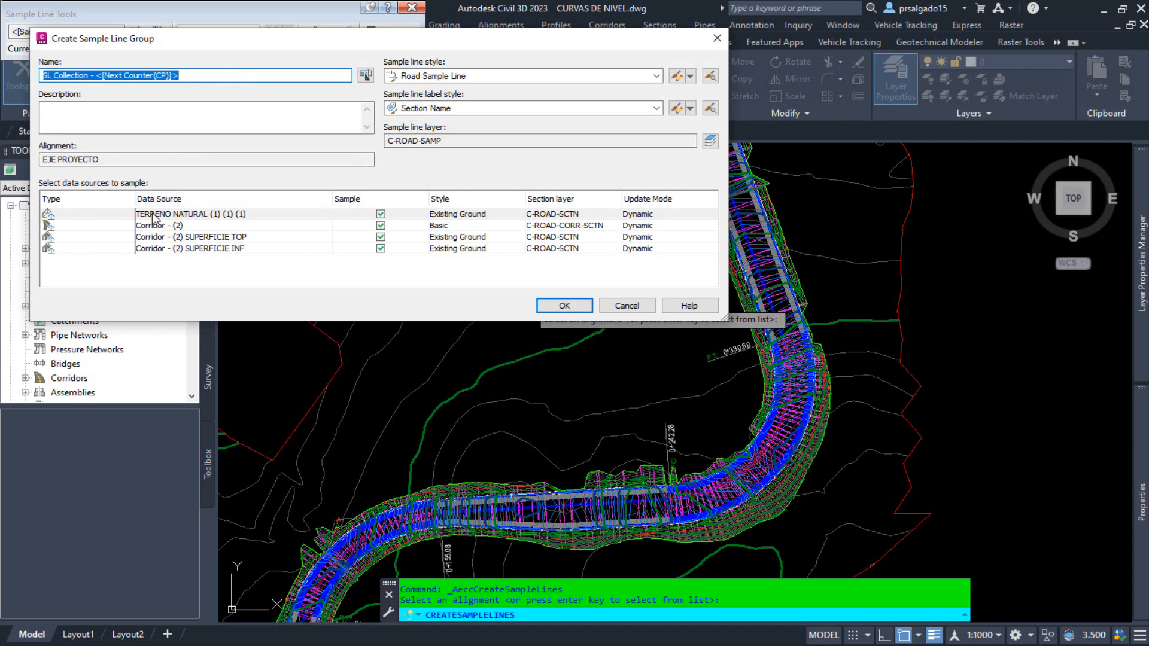
Review the data sources to sample: the TERRENO NATURAL surface, the corridor, and its SUPERFICIE TOP and SUPERFICIE INF surfaces.
click(175, 216)
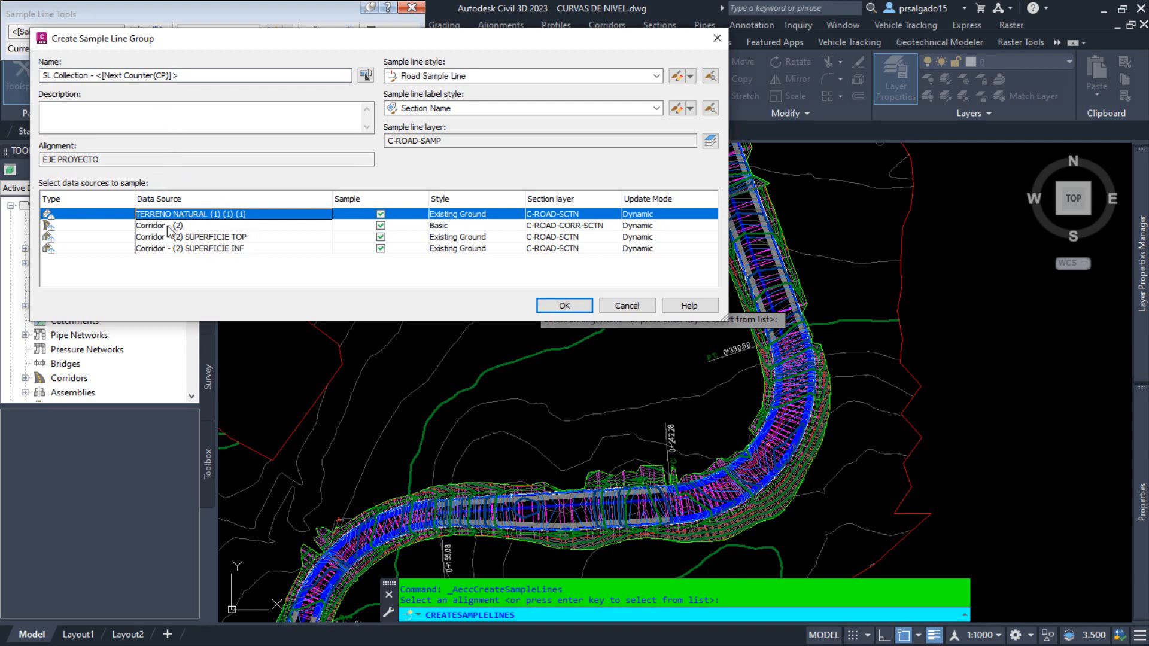
click(167, 226)
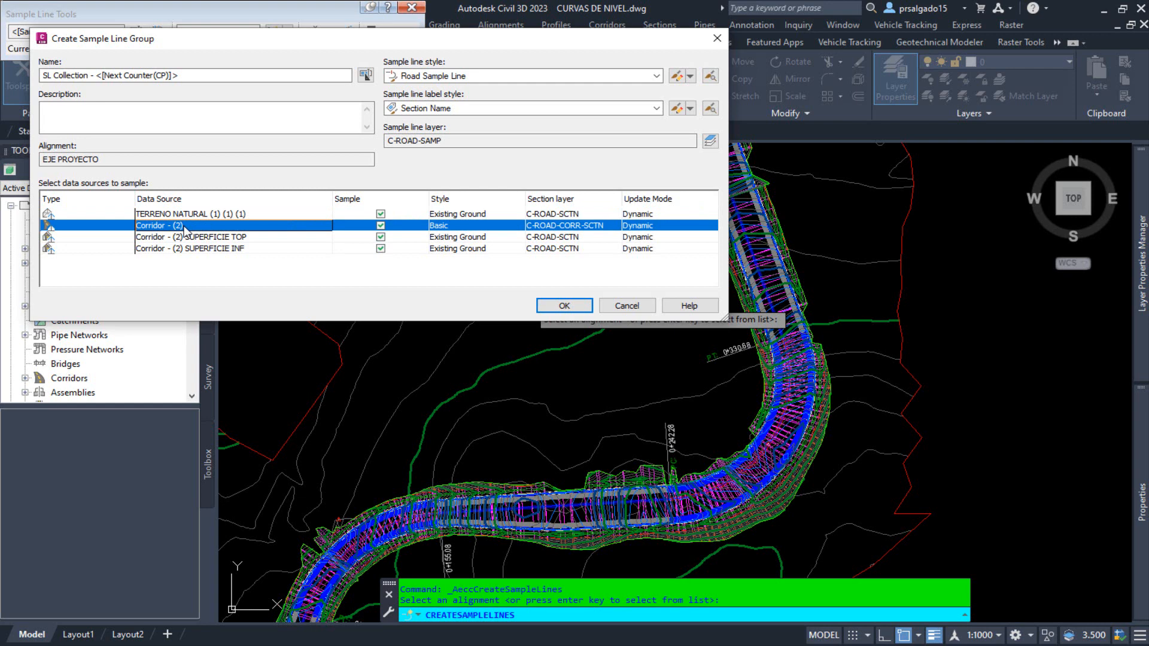
click(201, 237)
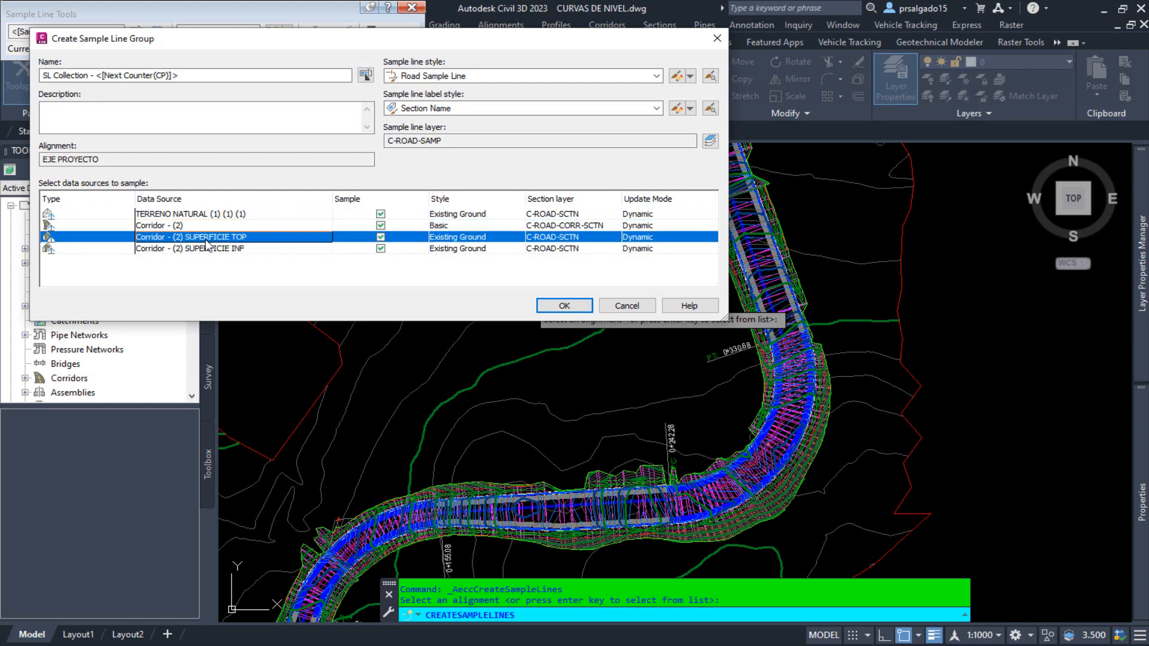
click(206, 247)
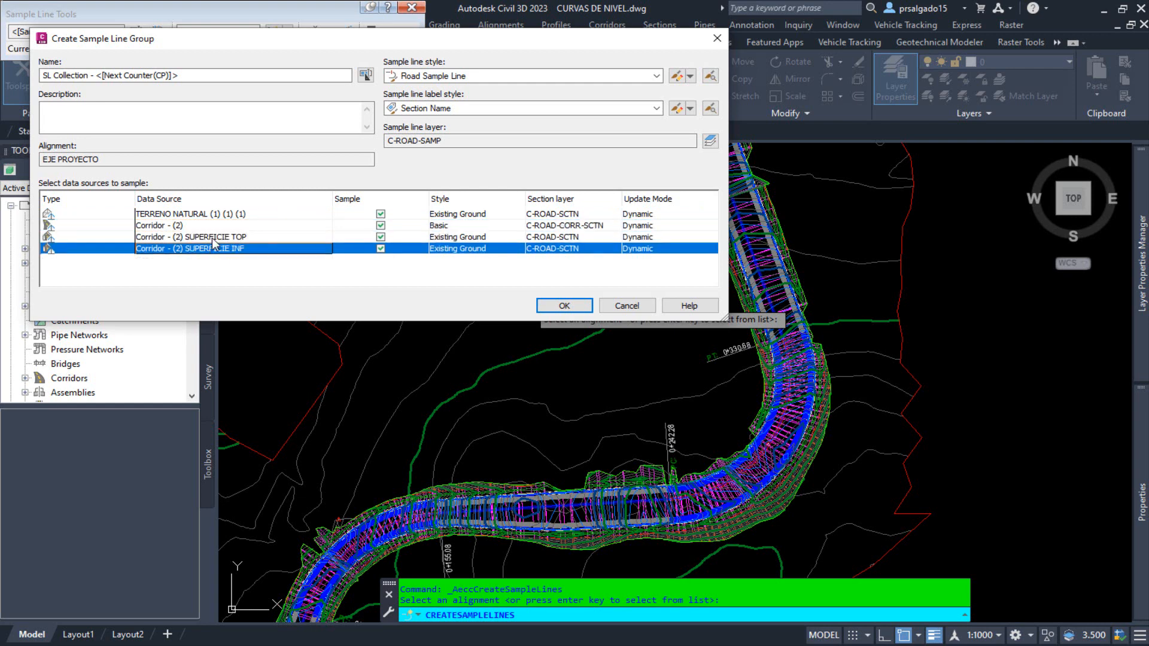
click(213, 240)
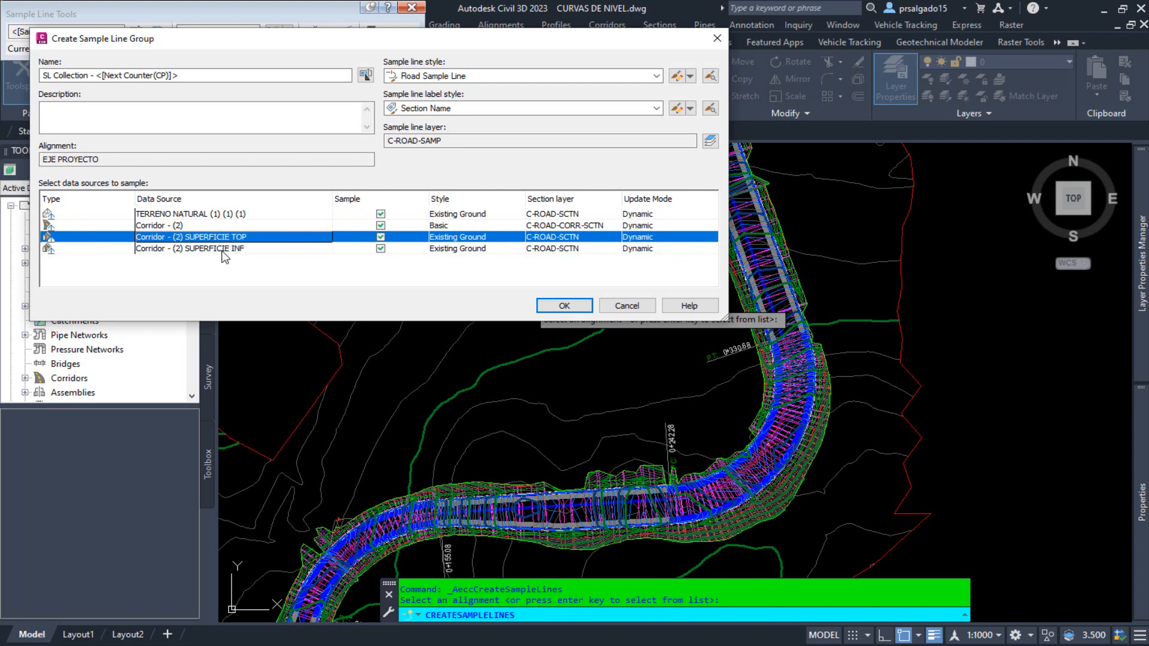
click(233, 249)
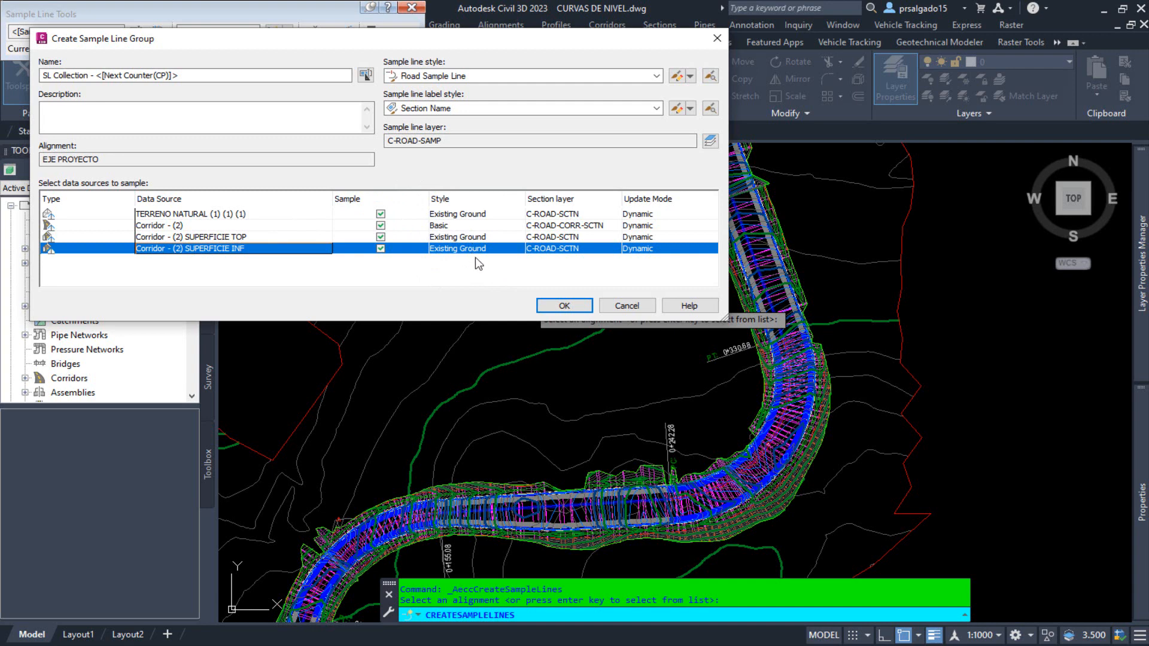
Set the section style of the corridor's SUPERFICIE TOP surface to TERRENO NATURAL 01.
click(480, 238)
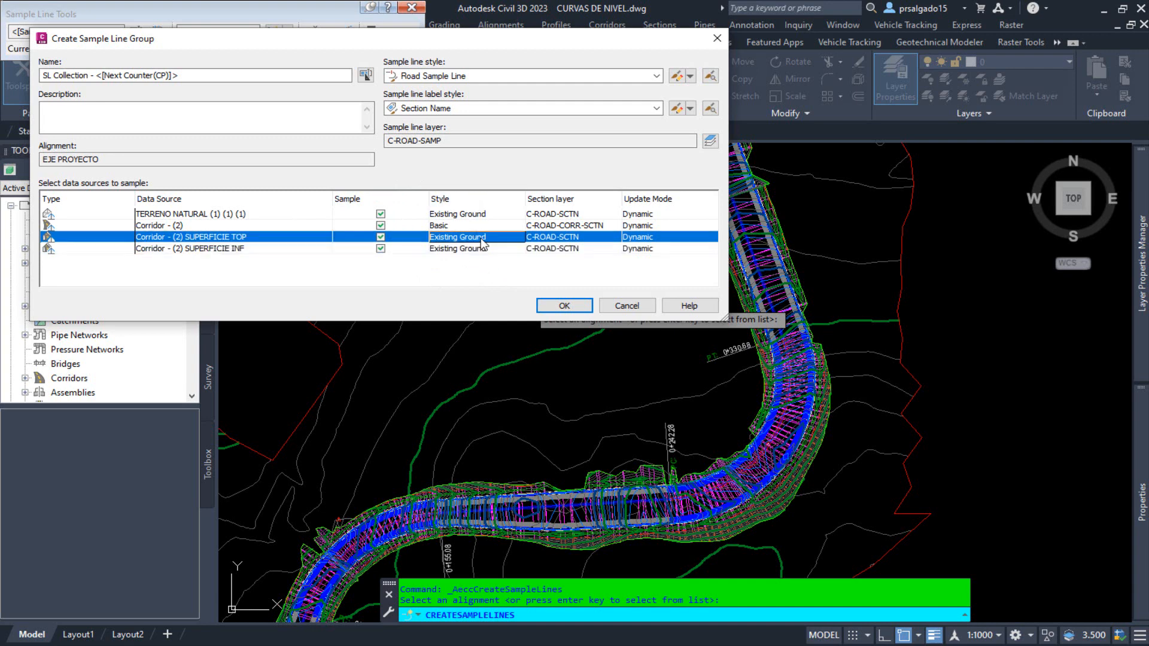
click(509, 238)
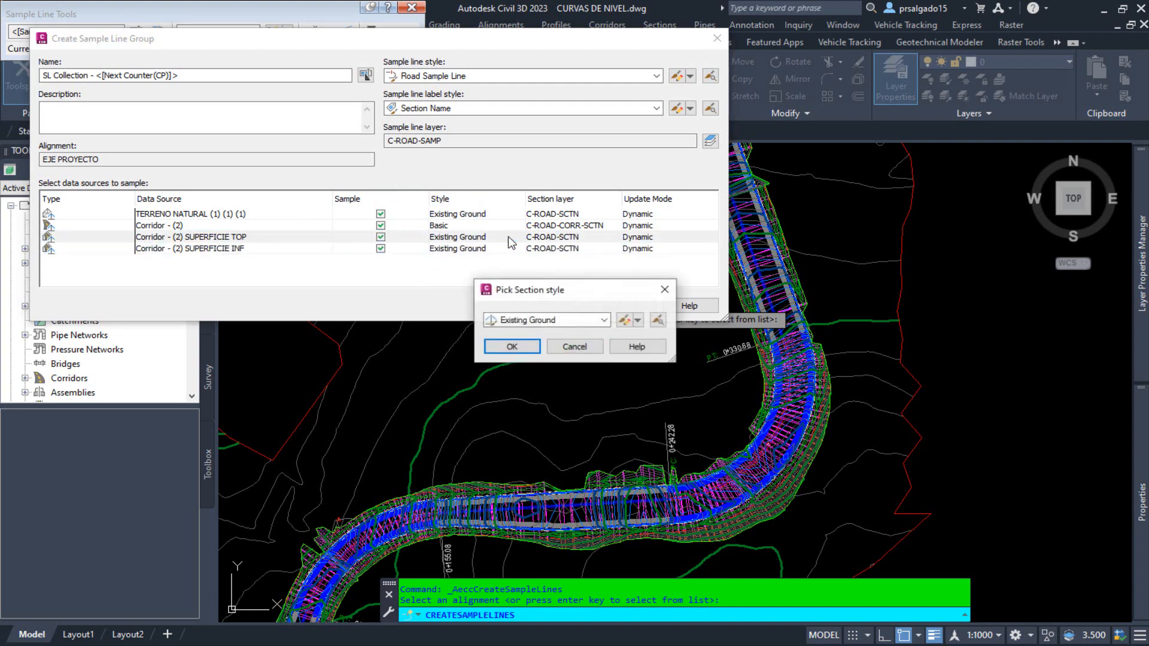
click(604, 321)
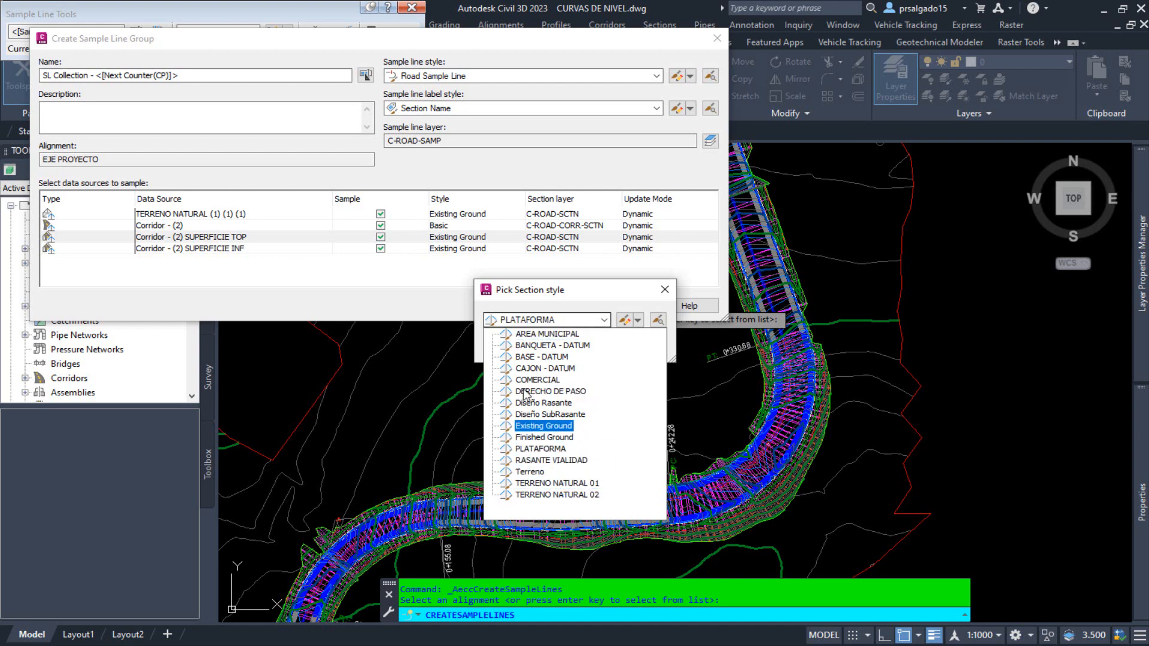
click(572, 485)
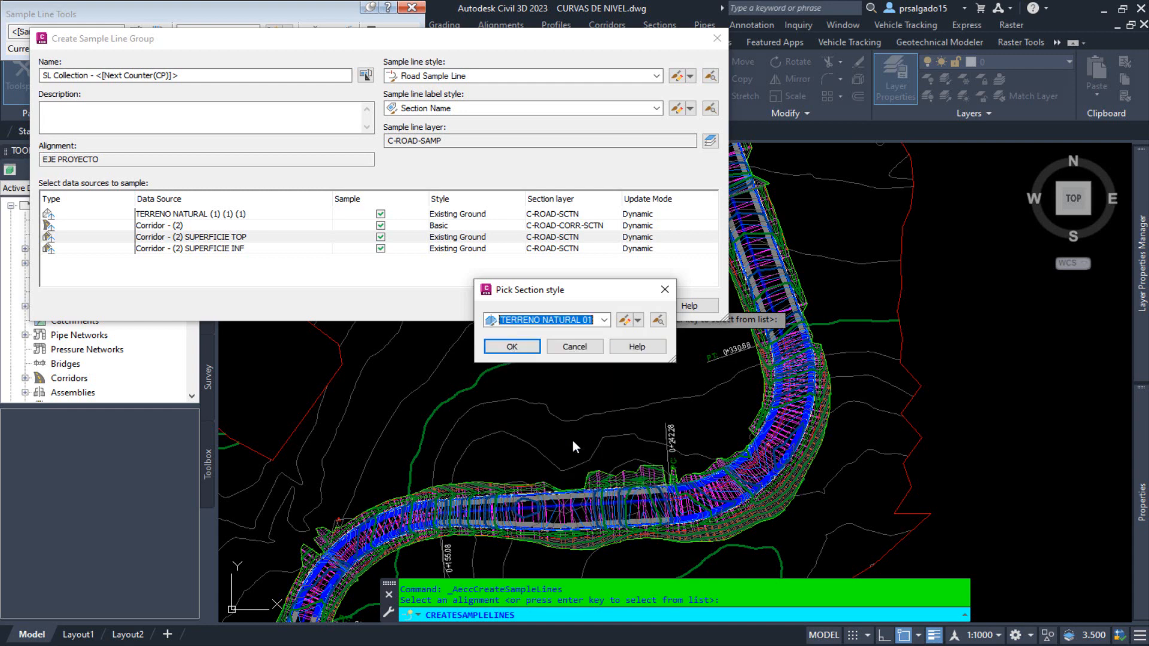
click(514, 346)
Set the section style of the corridor's SUPERFICIE INF surface to TERRENO NATURAL 02.
click(485, 249)
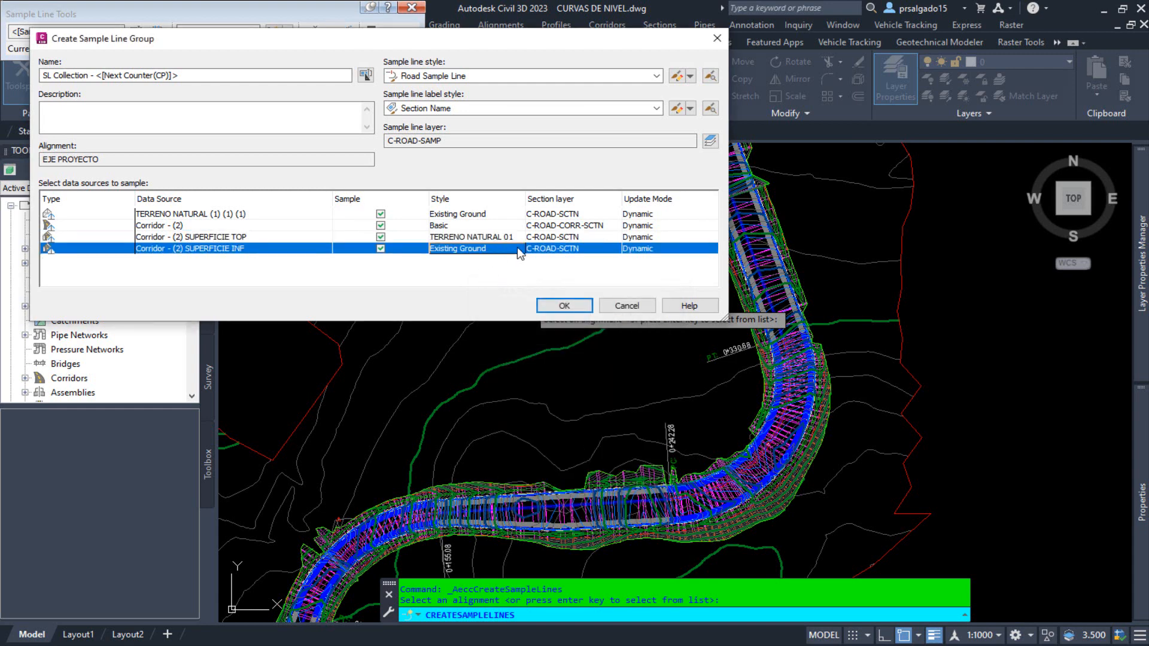
click(517, 248)
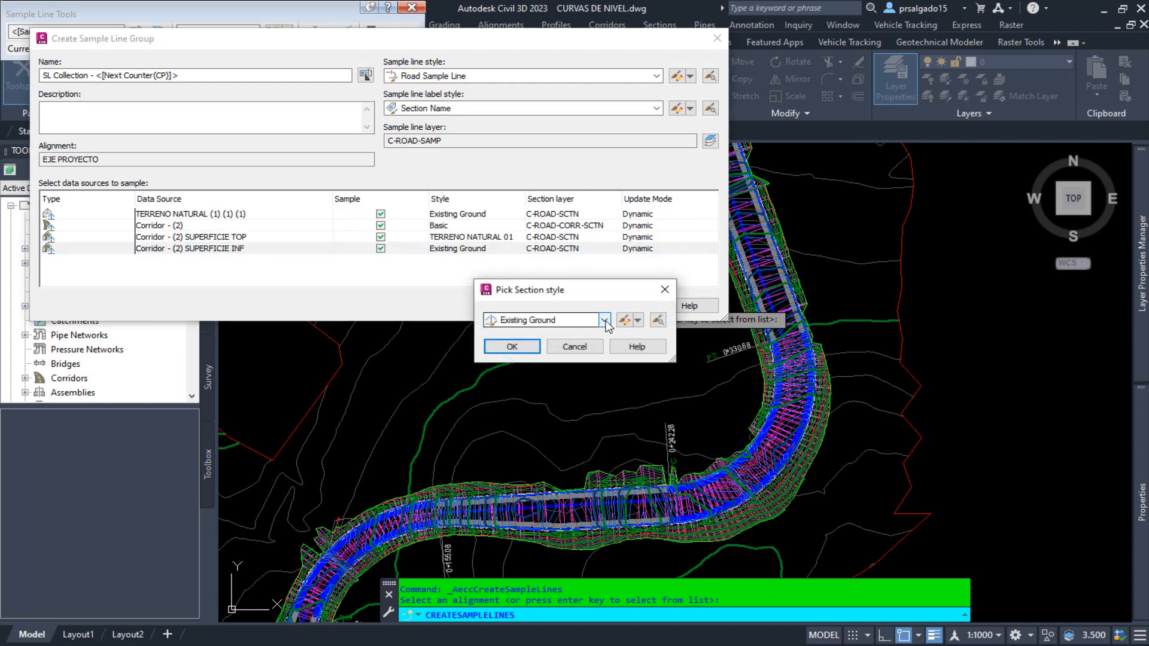
click(604, 321)
click(585, 483)
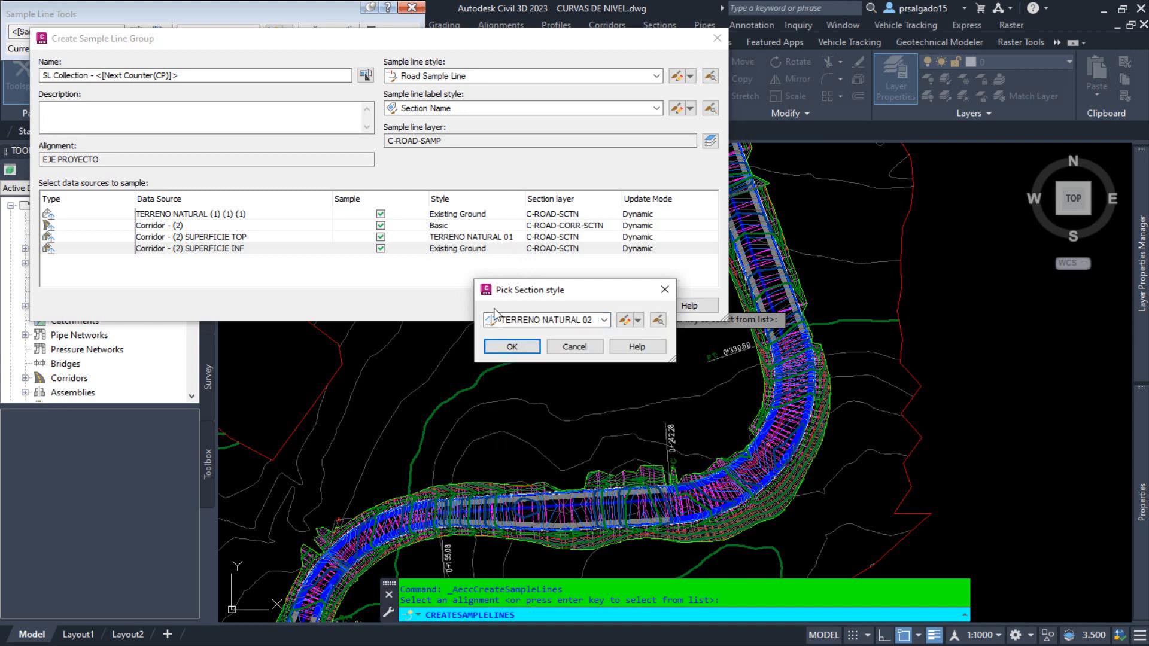
click(511, 347)
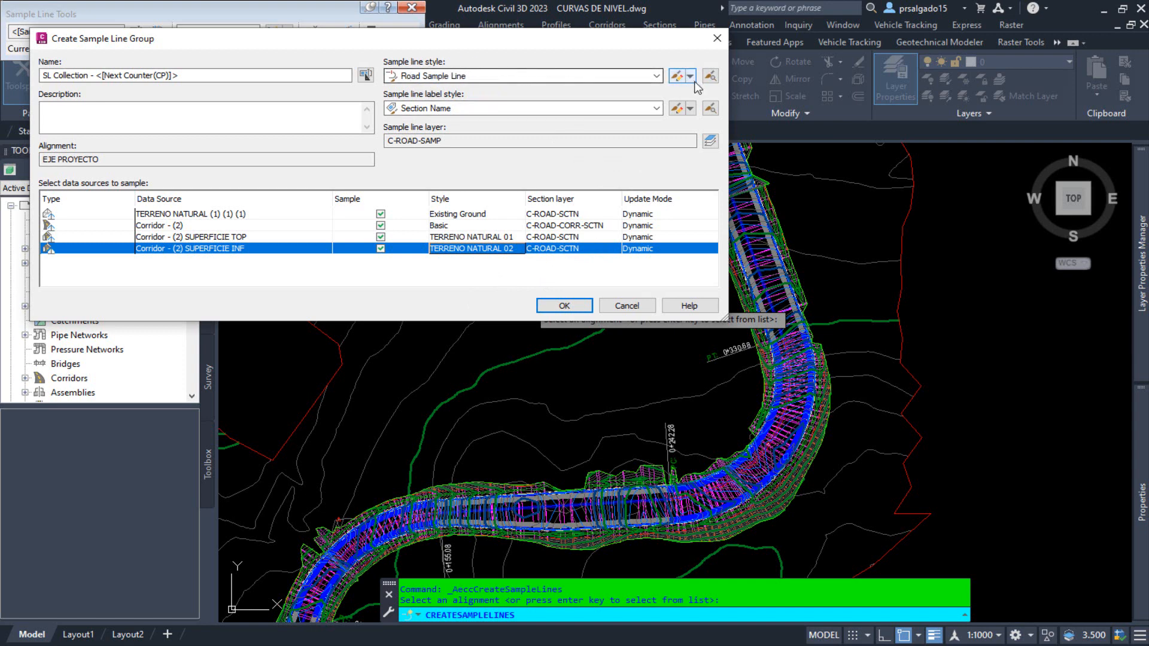
Set the sample line style to Linea de Muestreo and the label style to NUMERO DE SECCION.
click(655, 76)
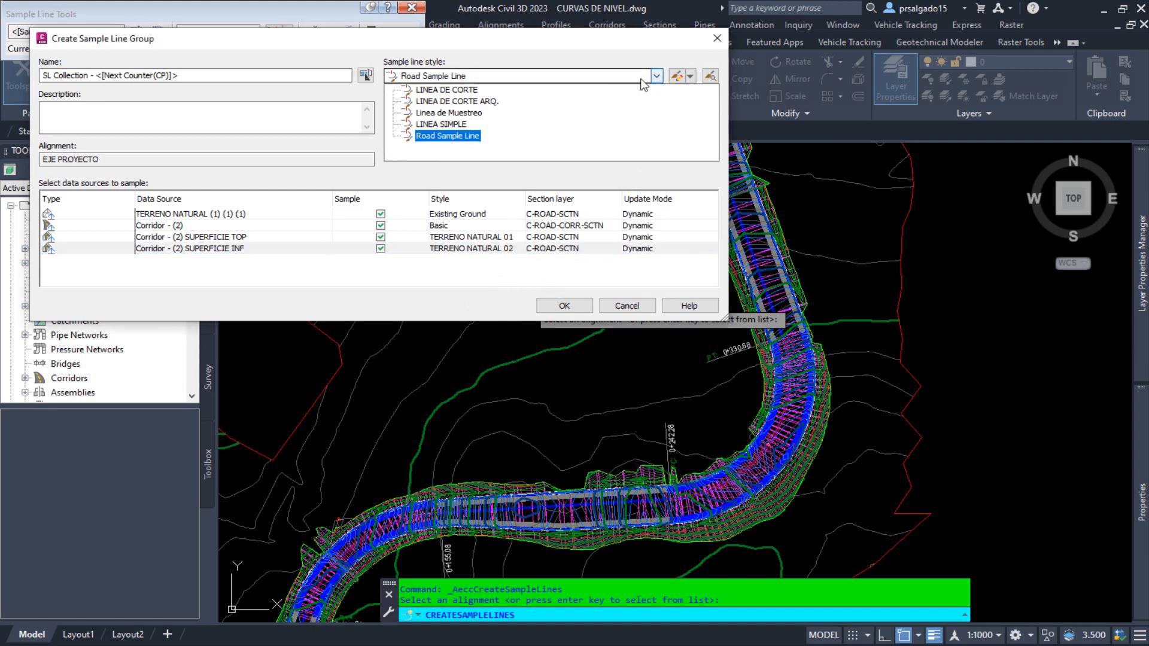
click(461, 113)
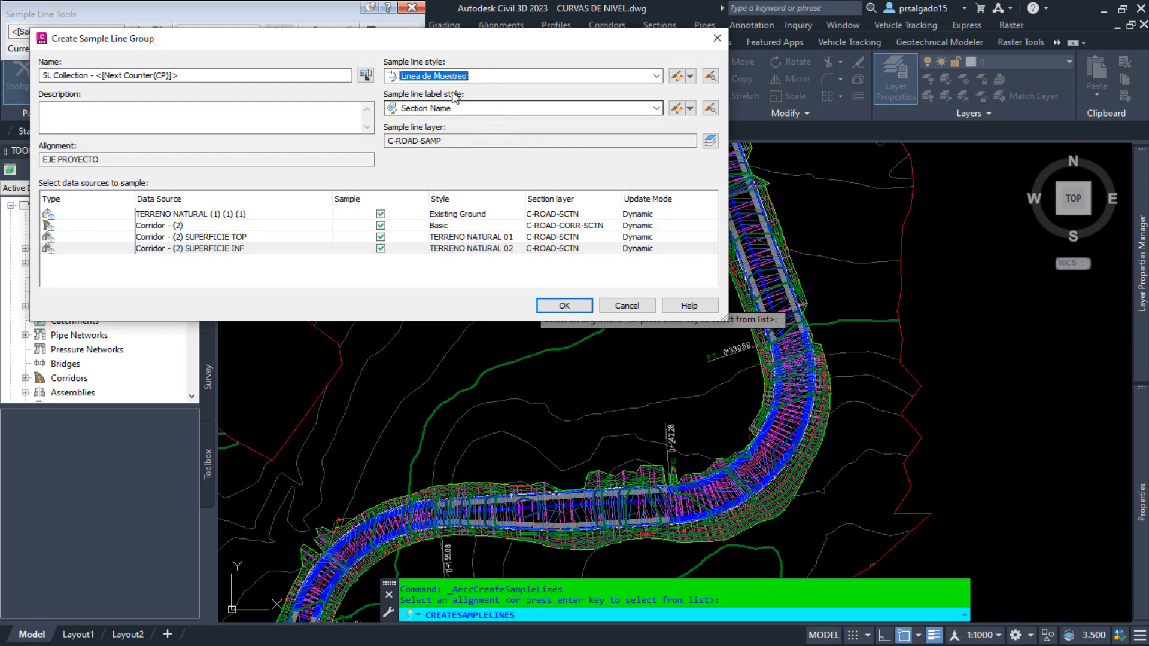
click(658, 113)
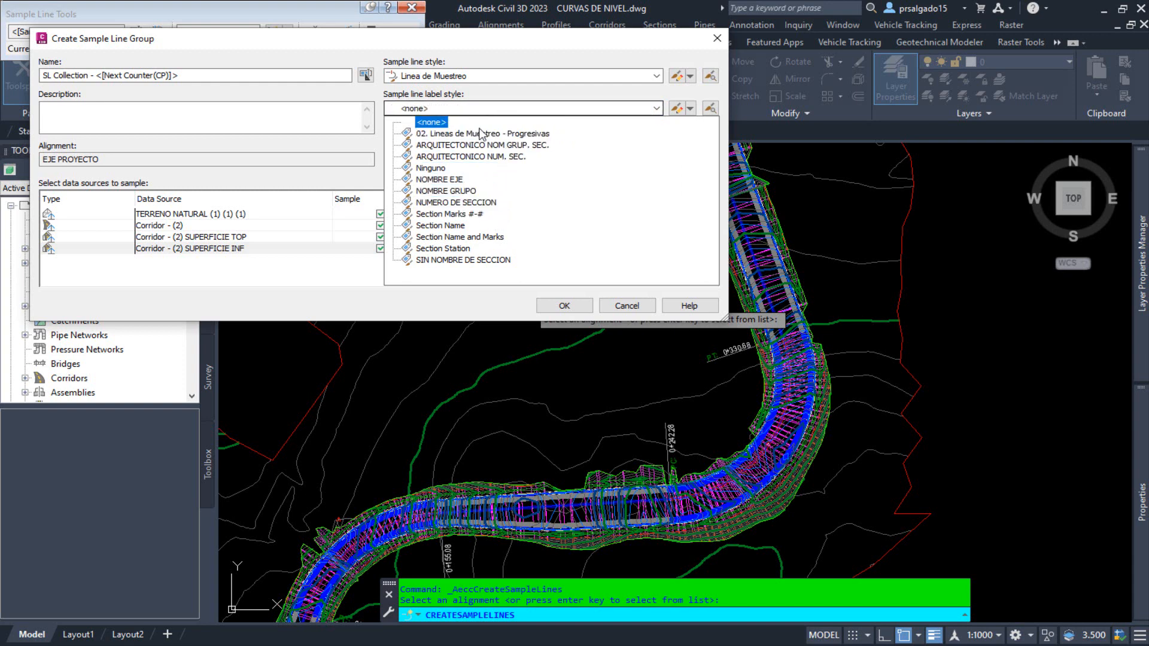
click(488, 202)
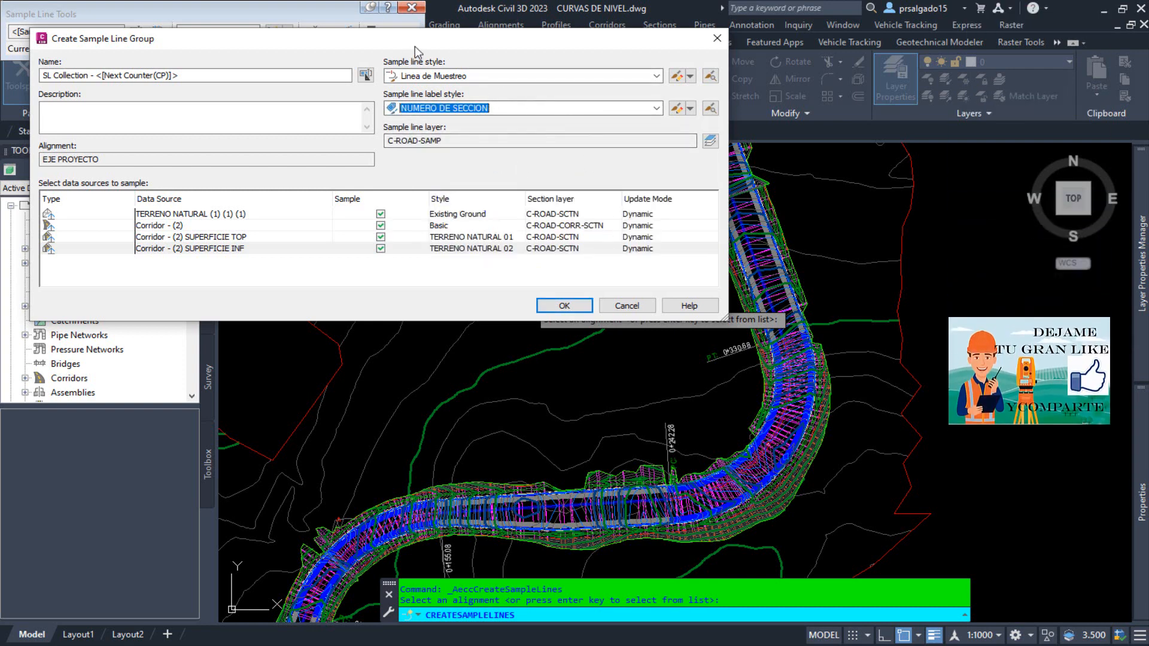
drag(415, 45, 461, 57)
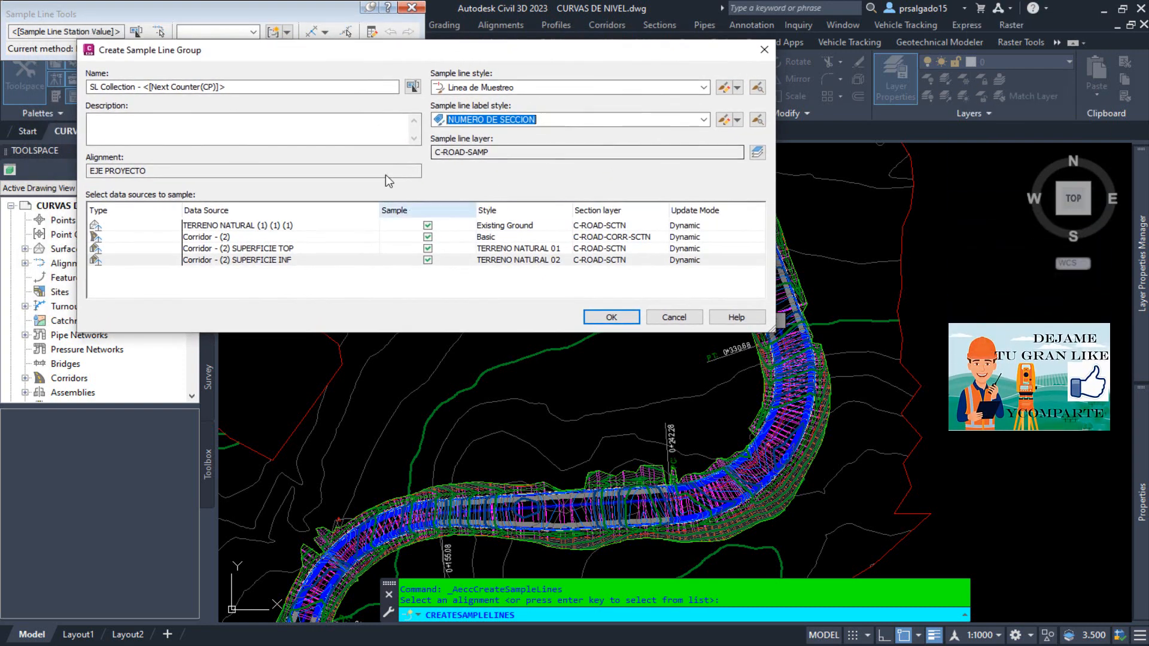
Create the sample line group for the EJE PROYECTO alignment and reposition the Sample Line Tools clear of the window edge.
click(612, 317)
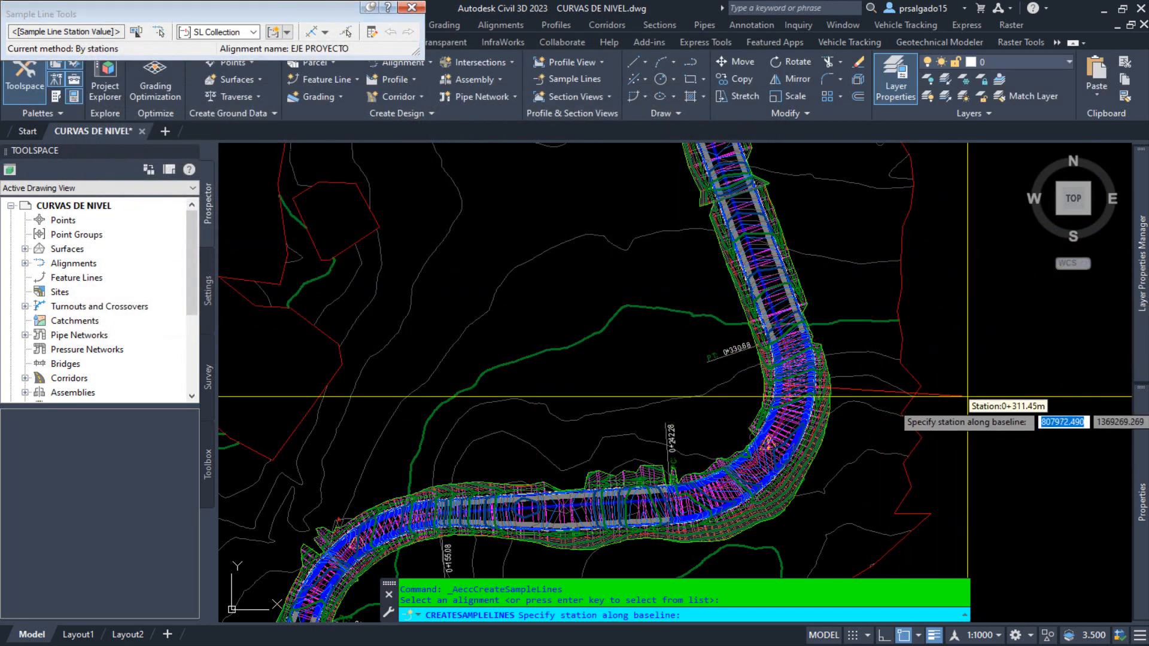
scroll(874, 245, down, 3)
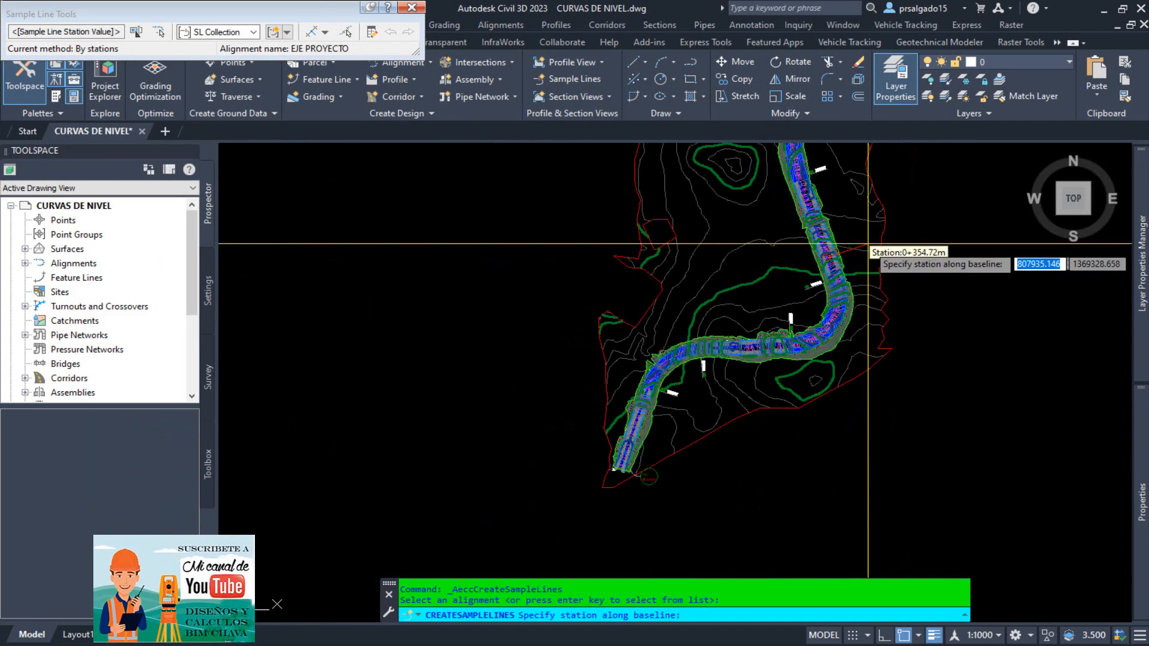
scroll(687, 484, up, 1)
scroll(686, 483, up, 2)
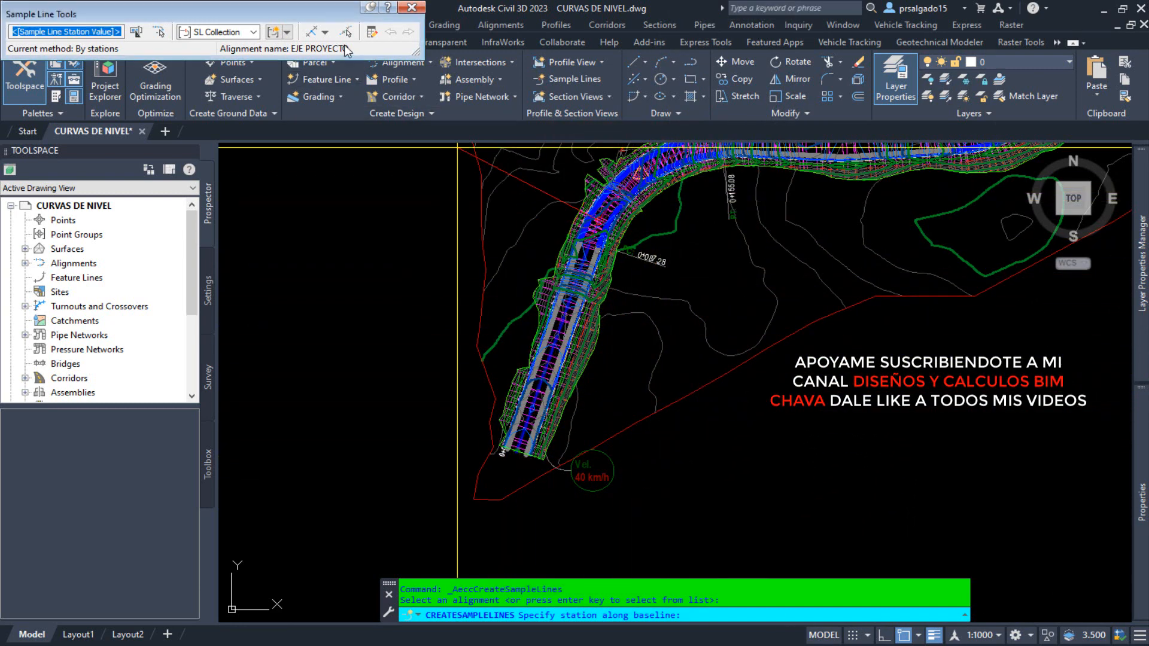
drag(127, 9, 220, 30)
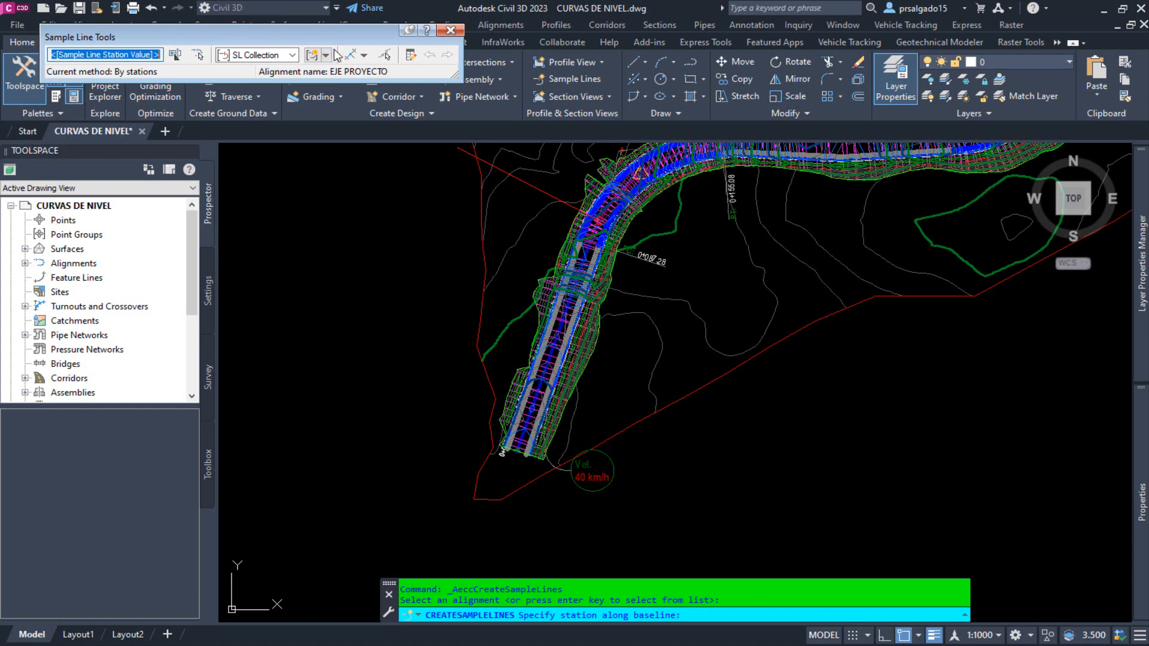
Review the available sample line creation methods and the stations along the first stretch of the corridor.
click(293, 56)
click(251, 66)
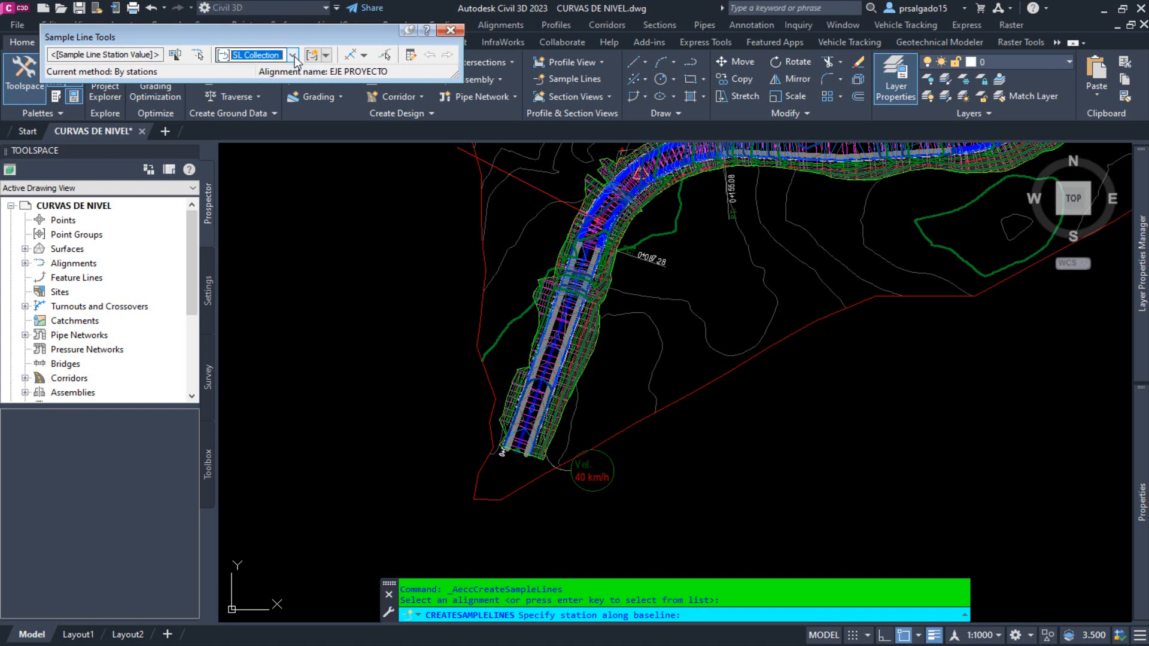
click(366, 56)
click(365, 56)
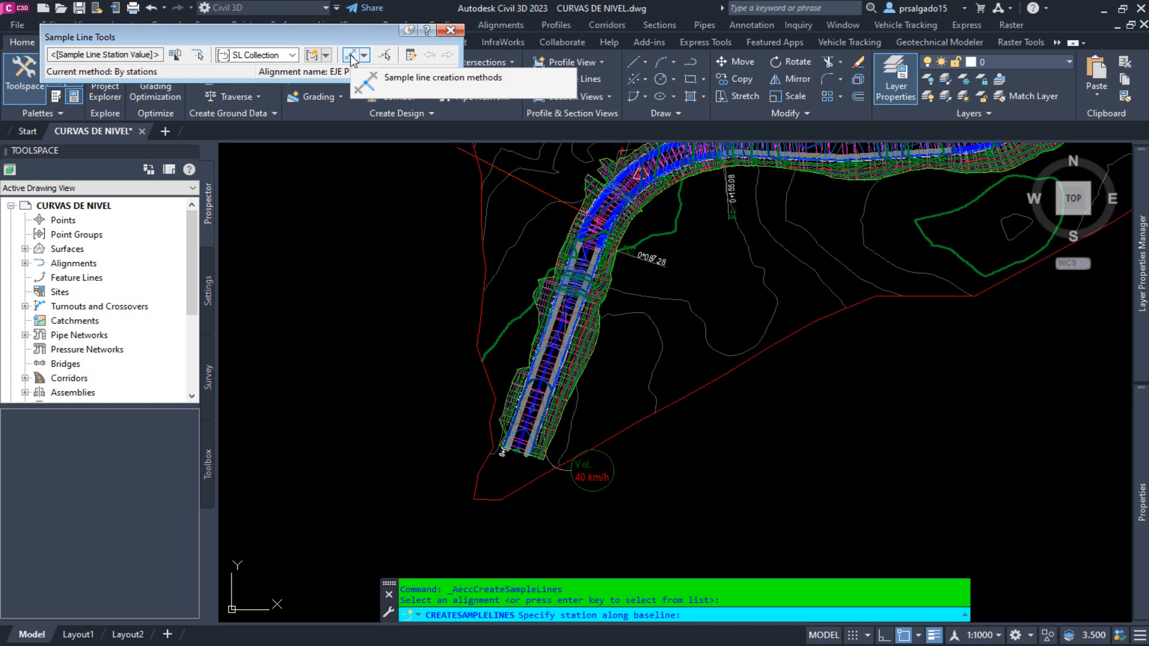
click(364, 55)
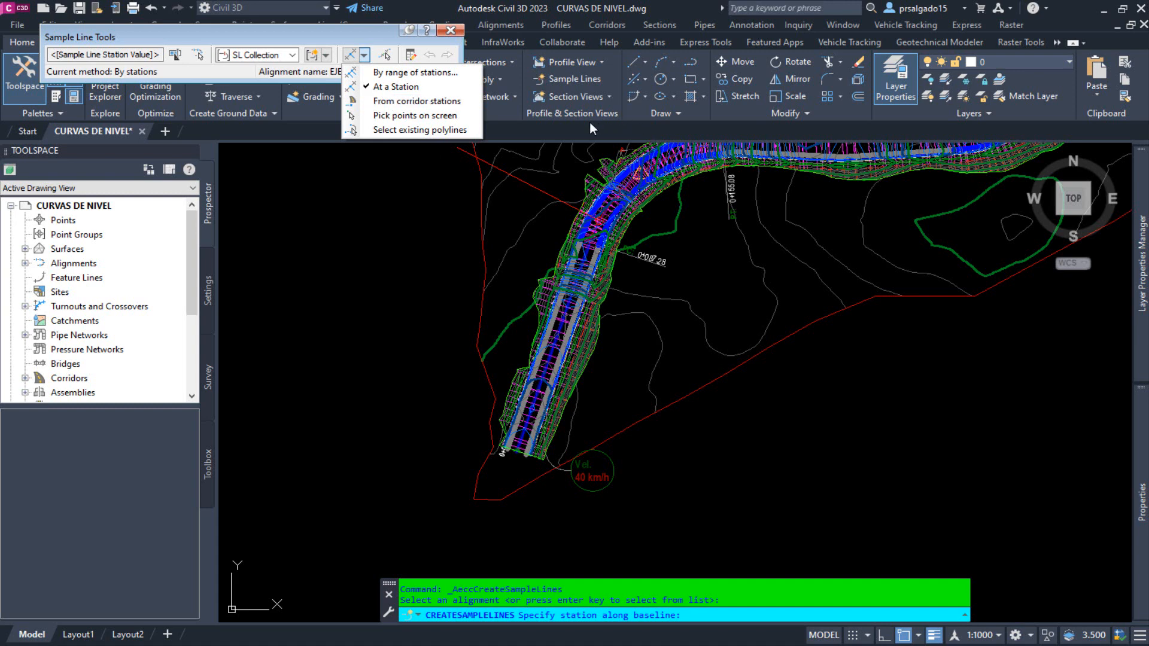
click(518, 129)
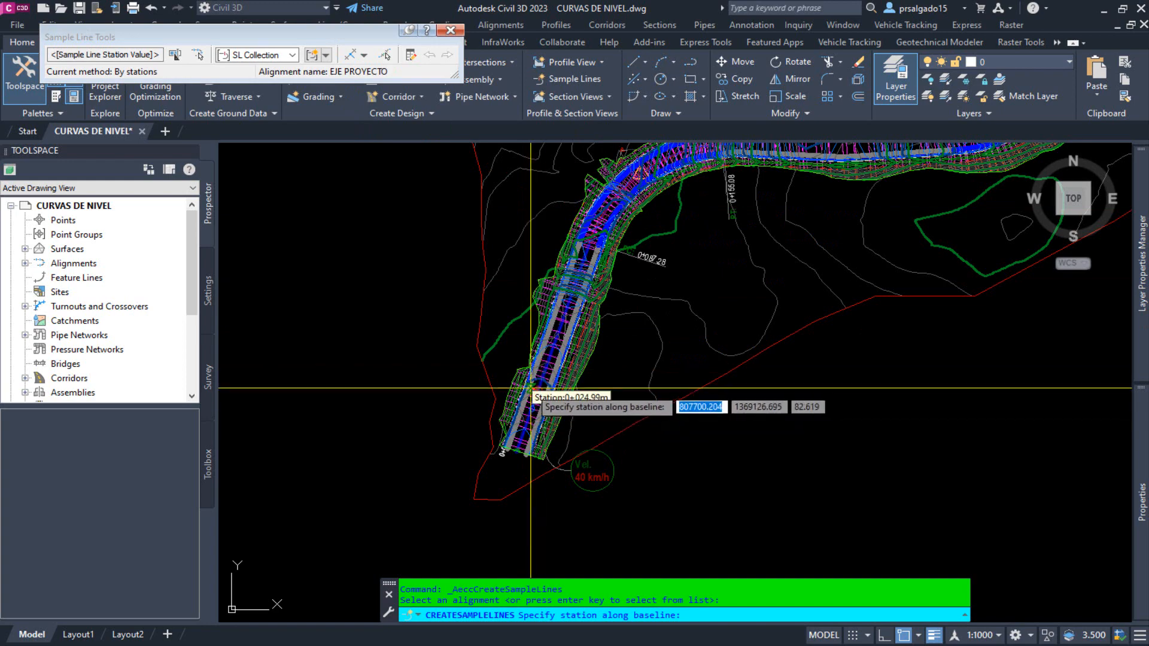
scroll(530, 389, up, 5)
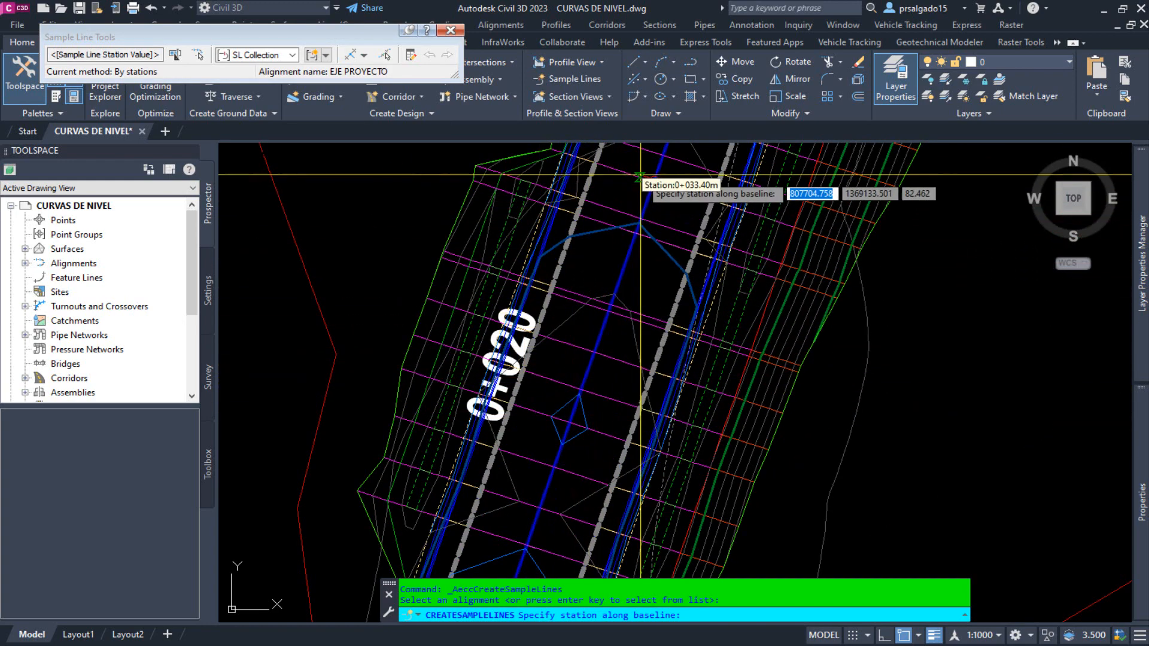
scroll(464, 494, down, 5)
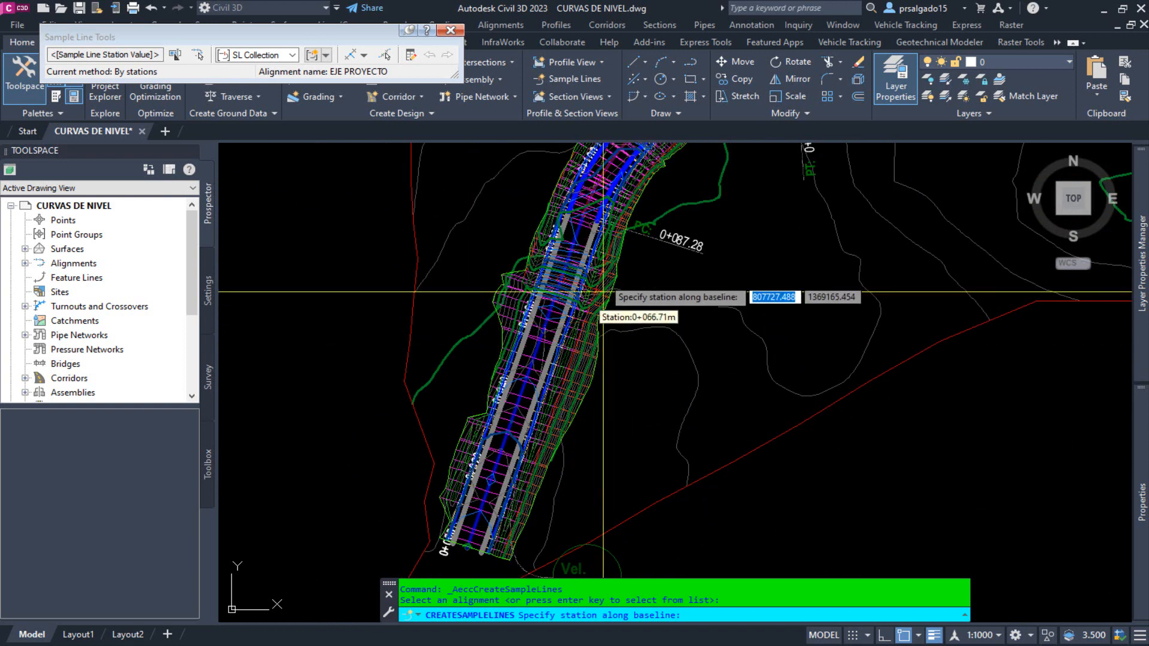
scroll(603, 292, up, 4)
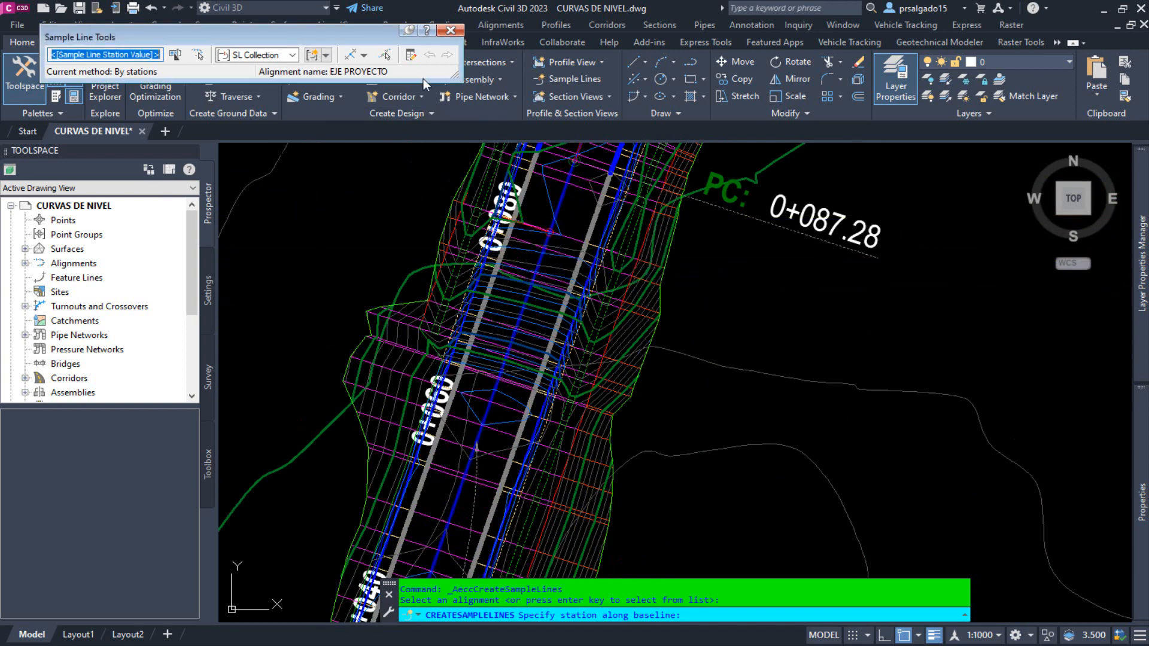
Choose to create sample lines by range of stations and enlarge the settings dialog to show all its properties.
click(364, 55)
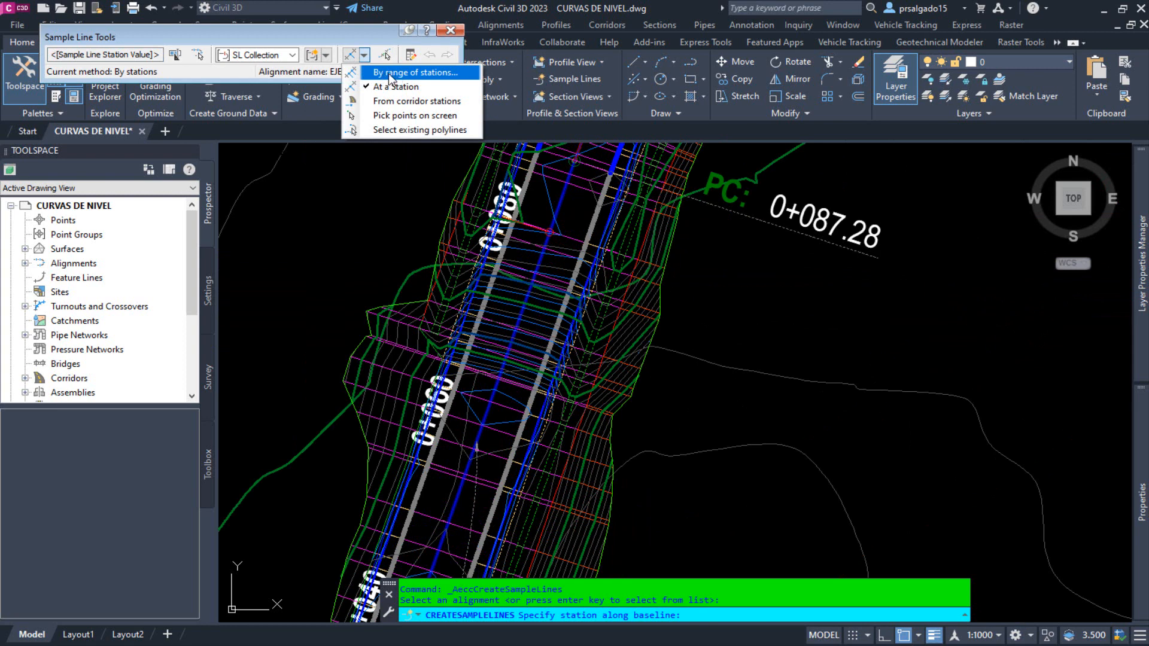
click(391, 72)
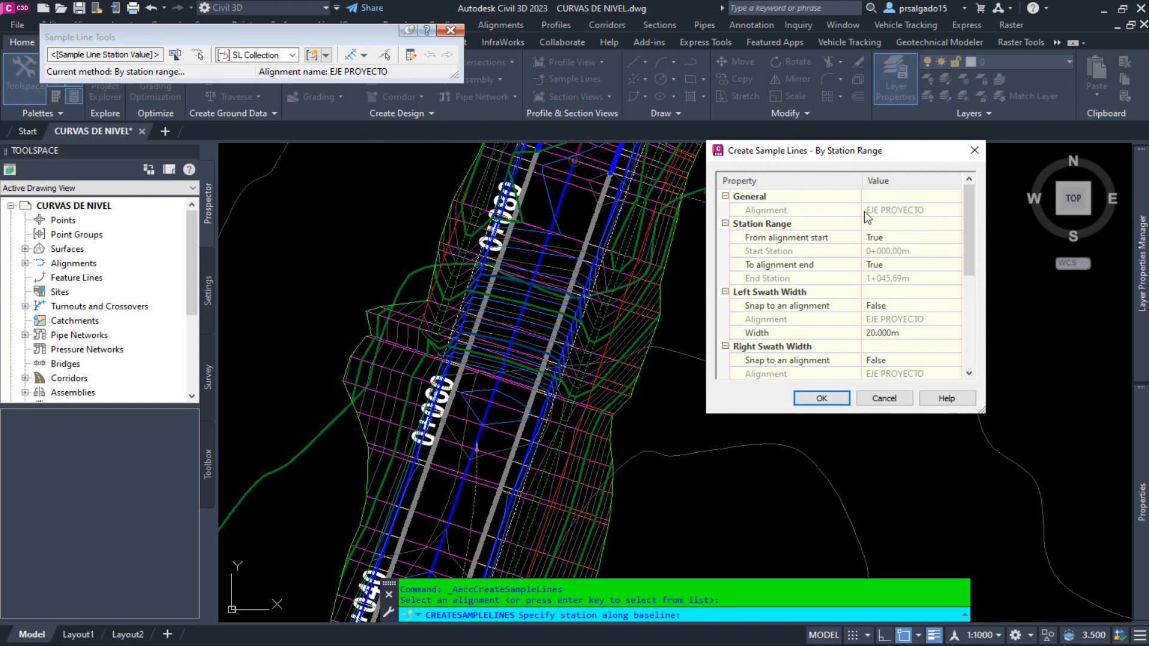
drag(824, 153, 702, 66)
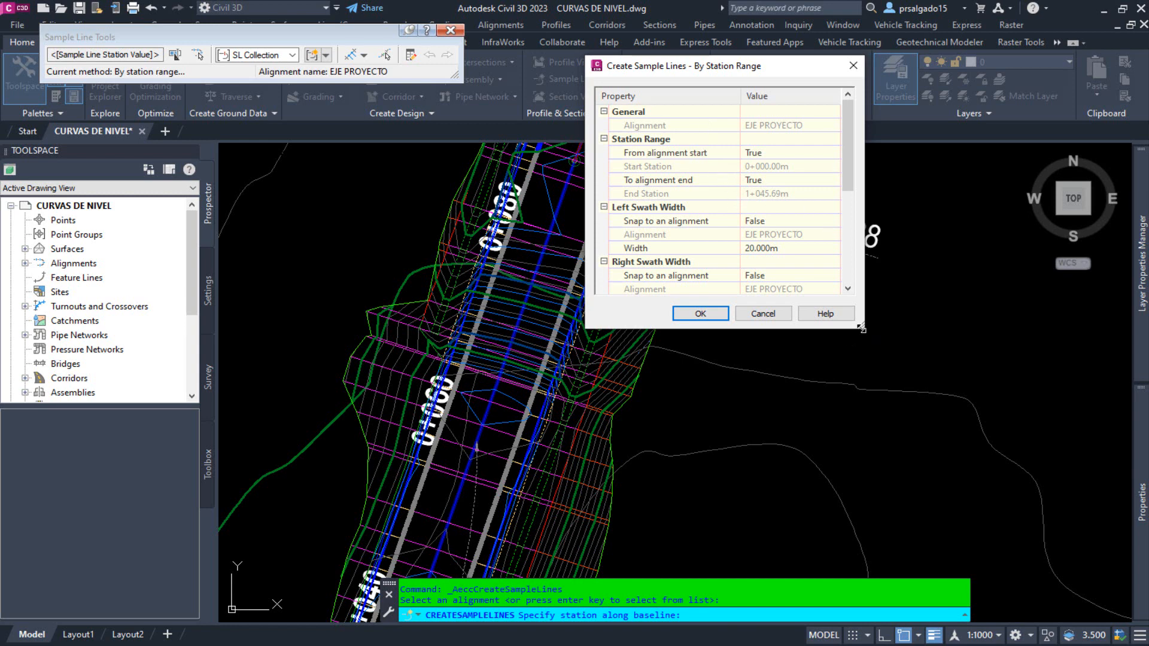
drag(862, 325, 978, 526)
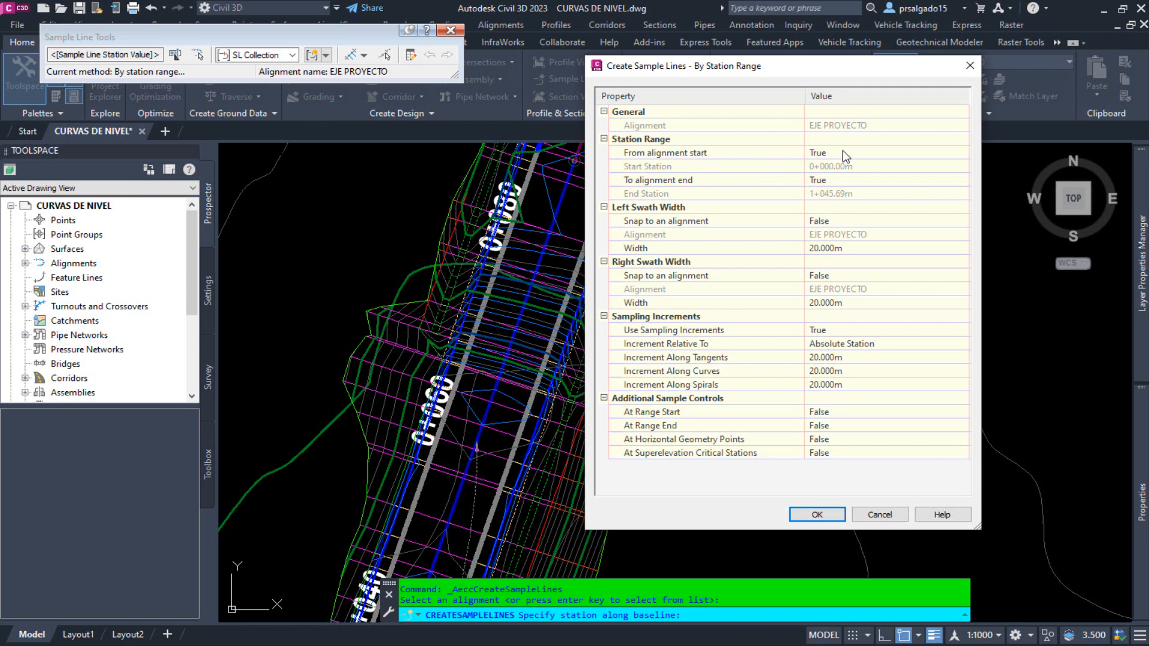
Set From alignment start to False to free the start station, and return it to True.
click(825, 154)
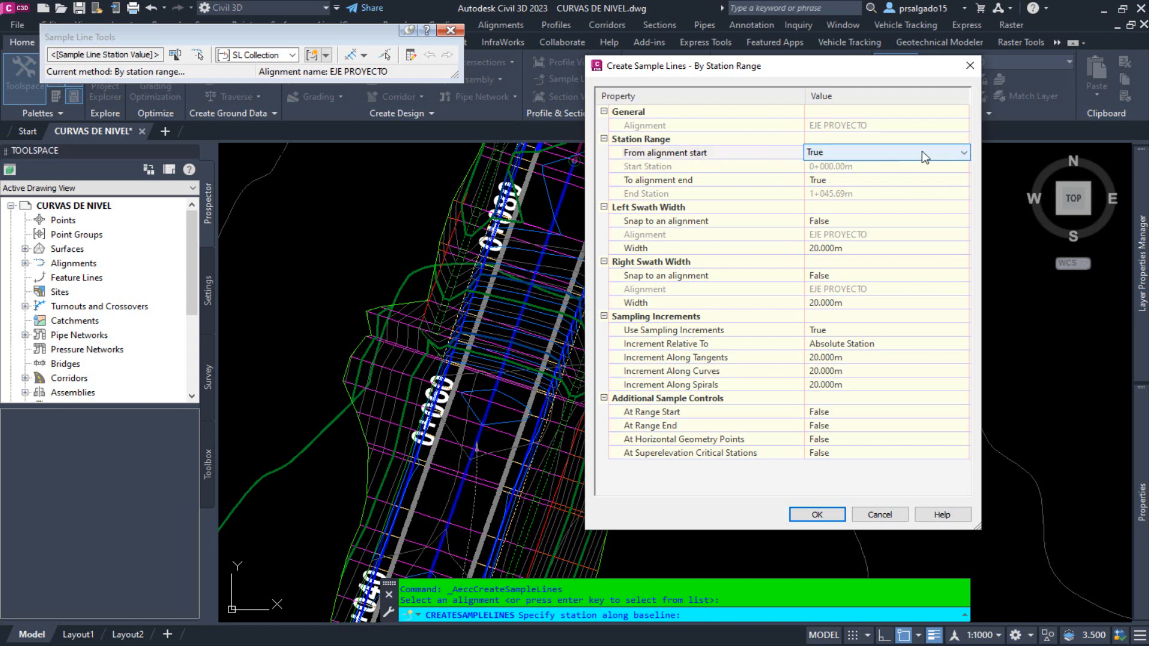
click(915, 154)
click(856, 167)
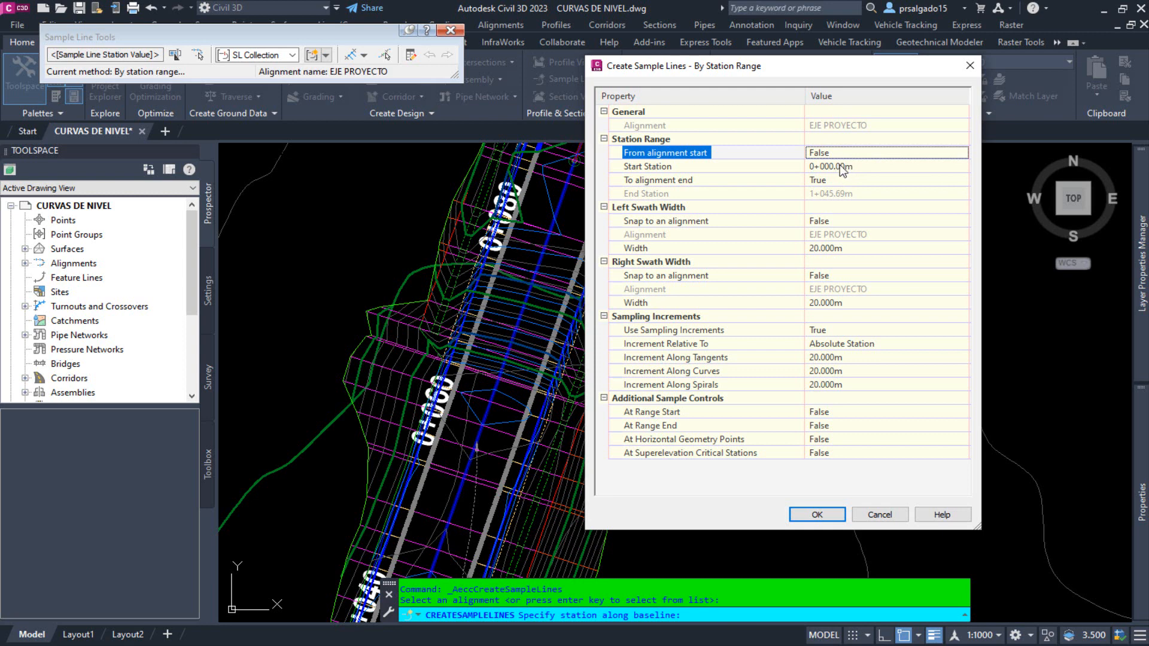
click(953, 158)
click(961, 155)
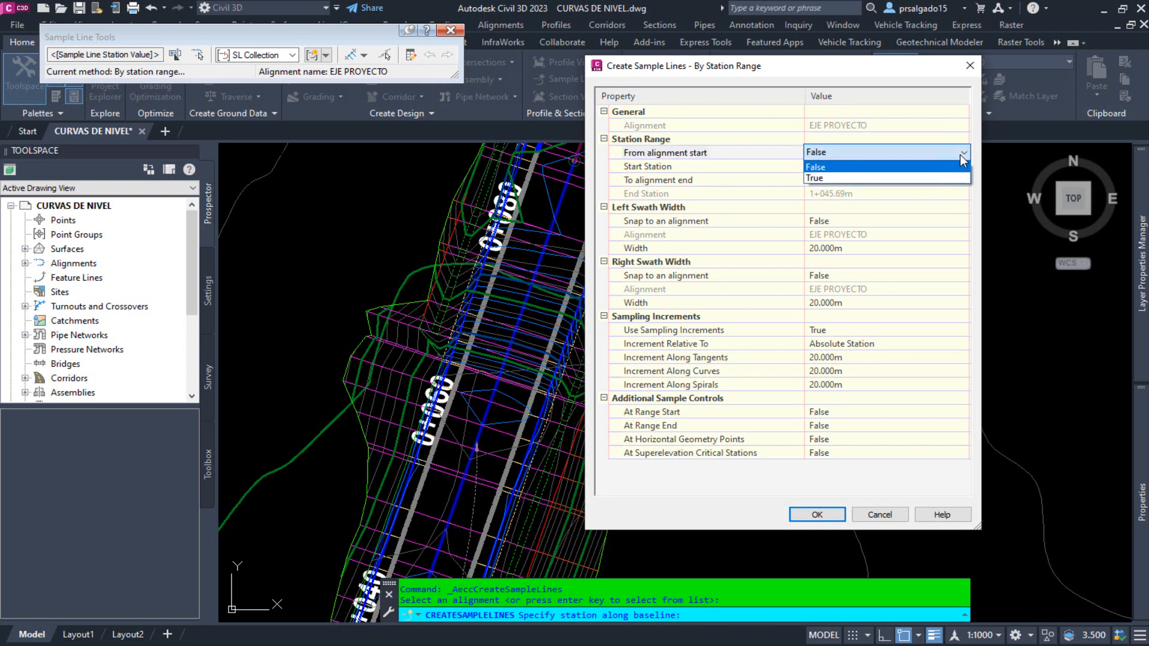
click(850, 178)
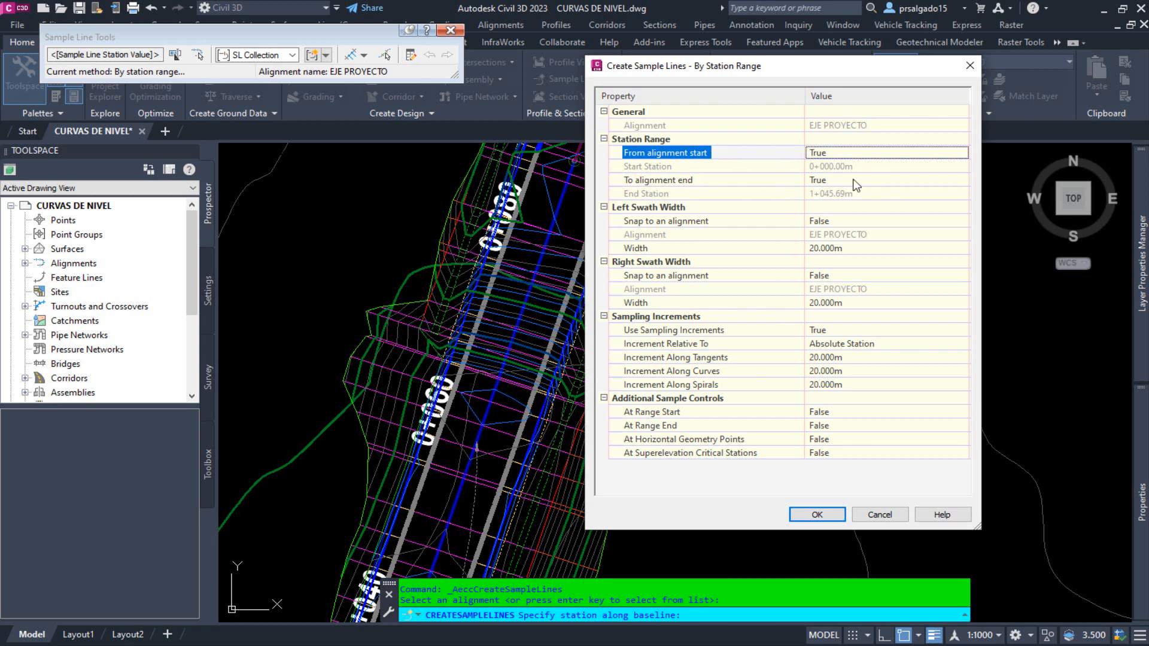
Set To alignment end to False to free the end station, and return it to True.
click(958, 183)
click(961, 180)
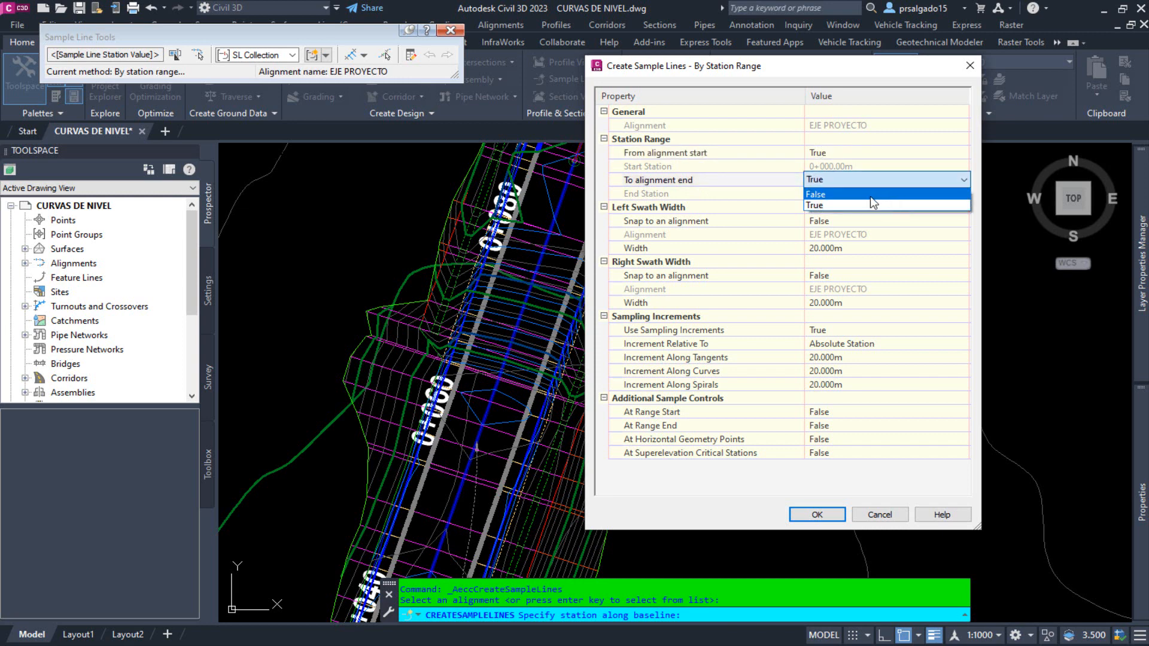
click(868, 197)
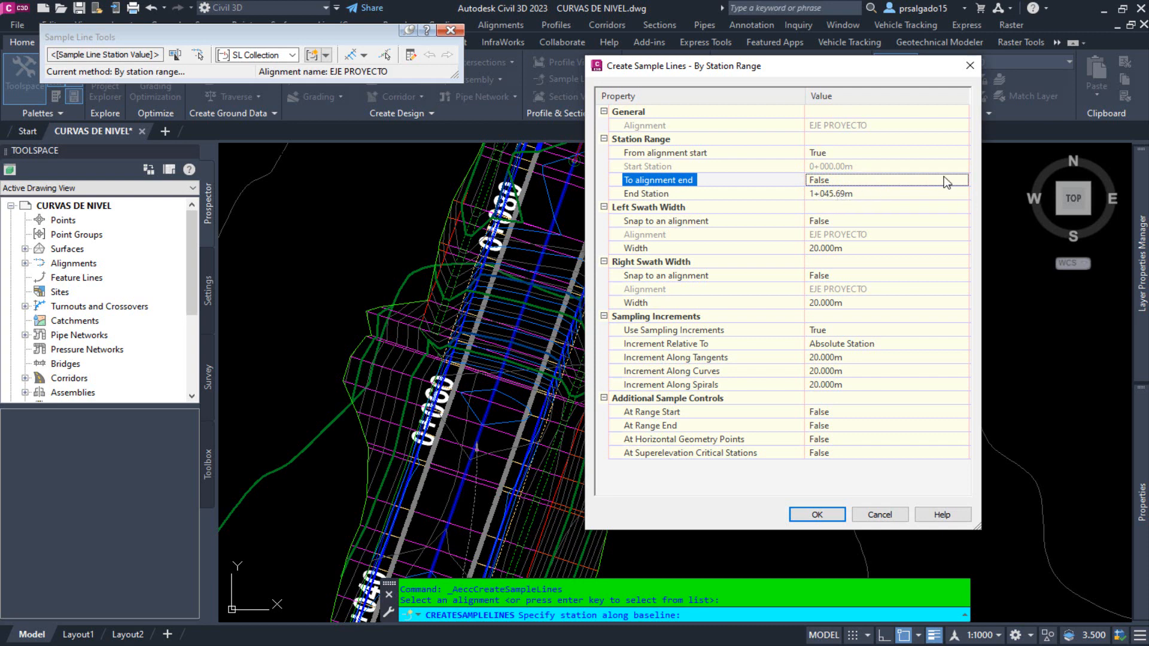
click(960, 186)
click(961, 180)
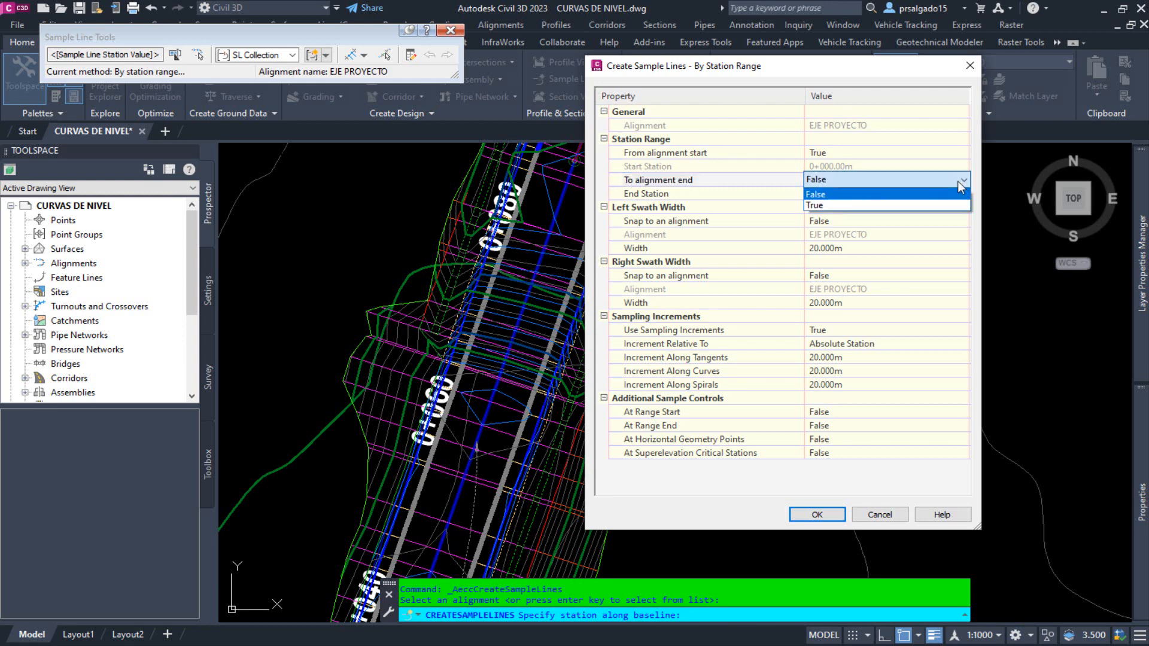
click(869, 206)
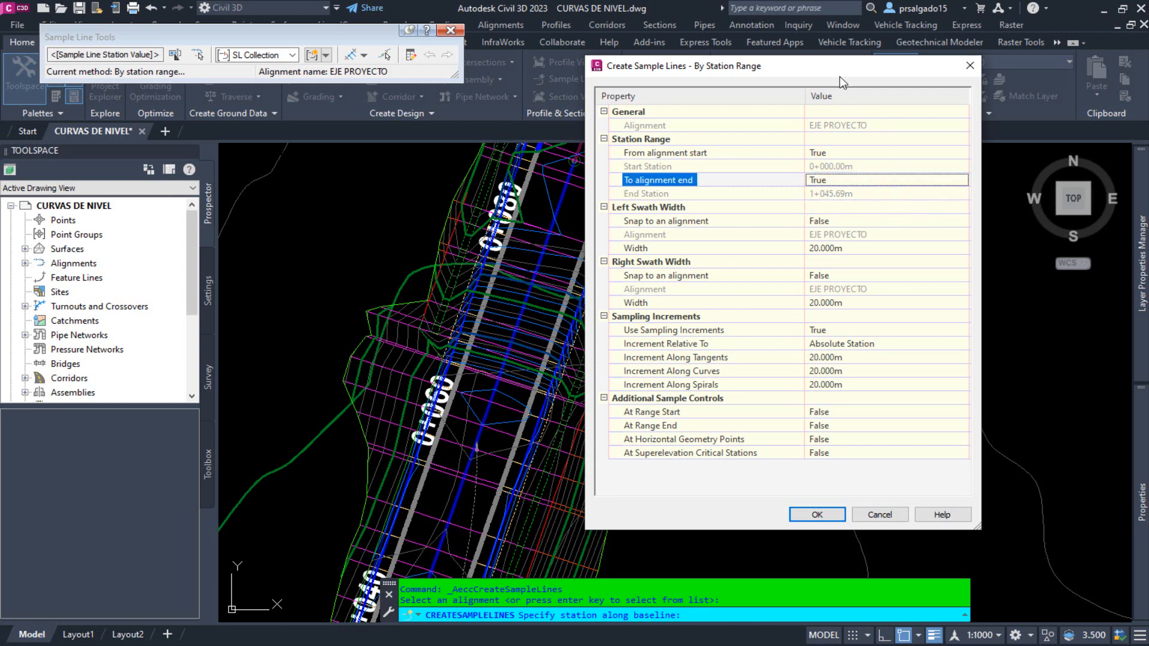
Move the station range dialog aside and start picking the left swath width as a distance in the drawing.
mouse_move(840, 77)
mouse_down()
mouse_move(763, 62)
mouse_move(413, 82)
mouse_move(385, 105)
mouse_up()
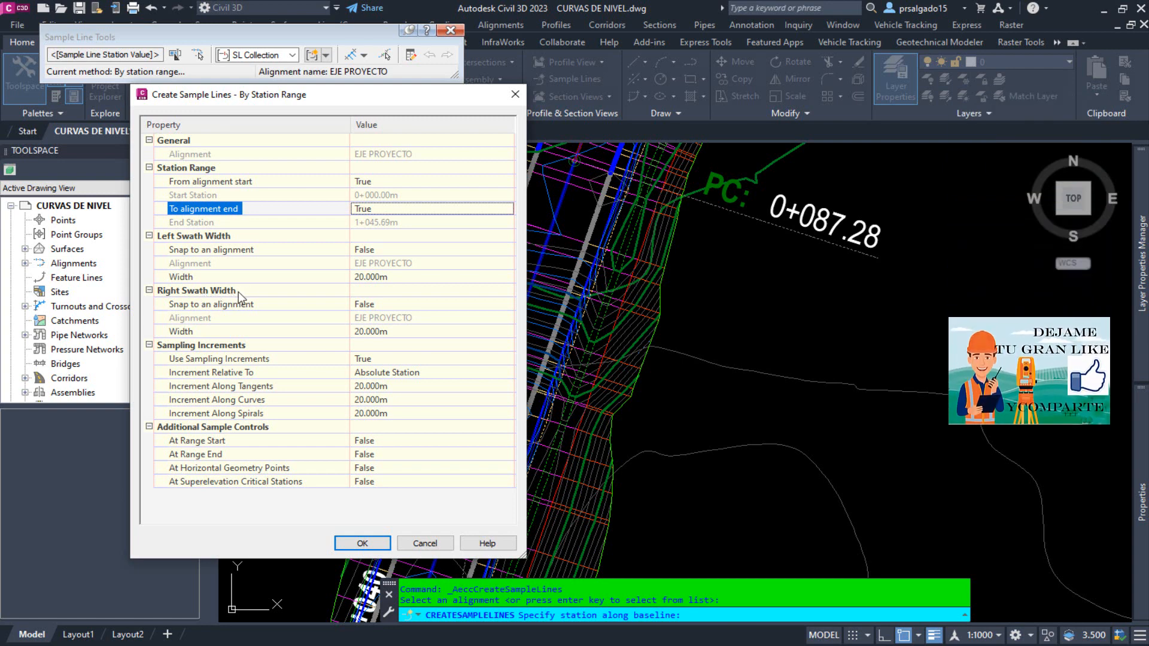
click(385, 249)
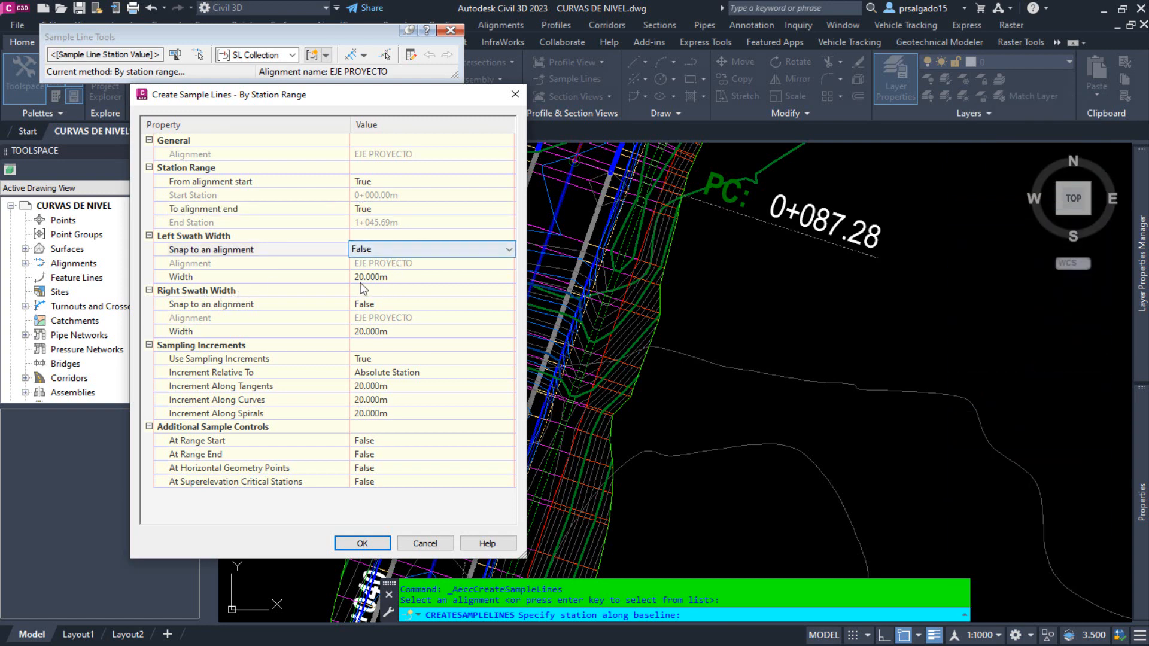
click(392, 278)
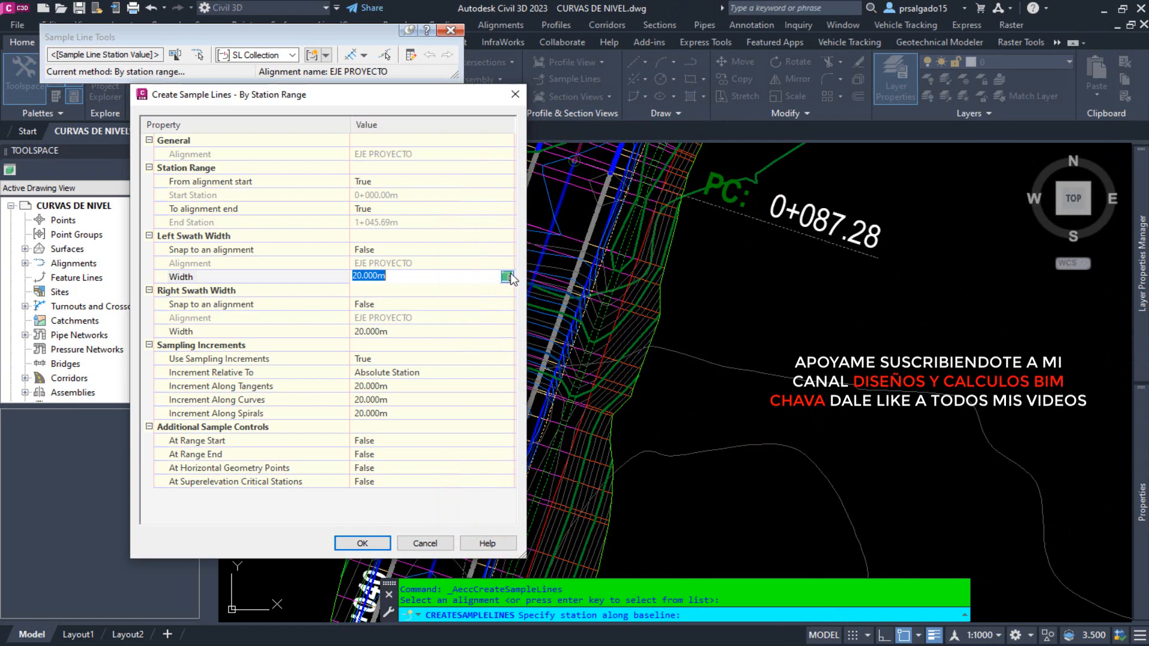
click(507, 276)
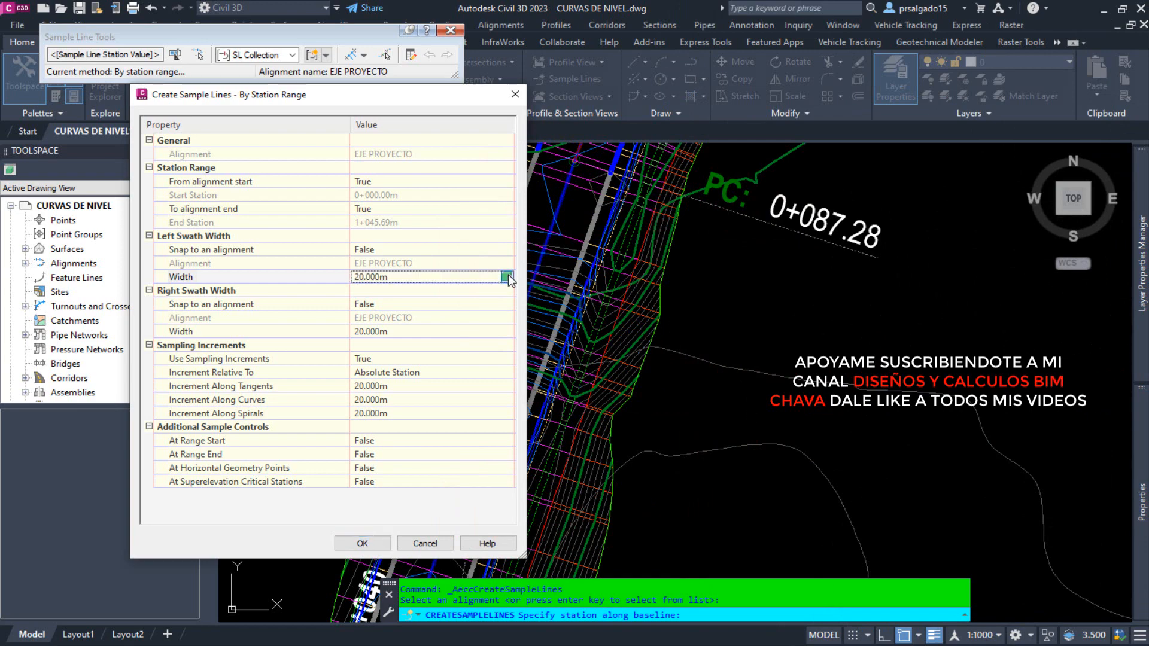
Pick a left swath width of about 22.6 m from the road centerline to the outer slope edge on the curve between stations 0+260 and 0+280.
scroll(659, 360, down, 5)
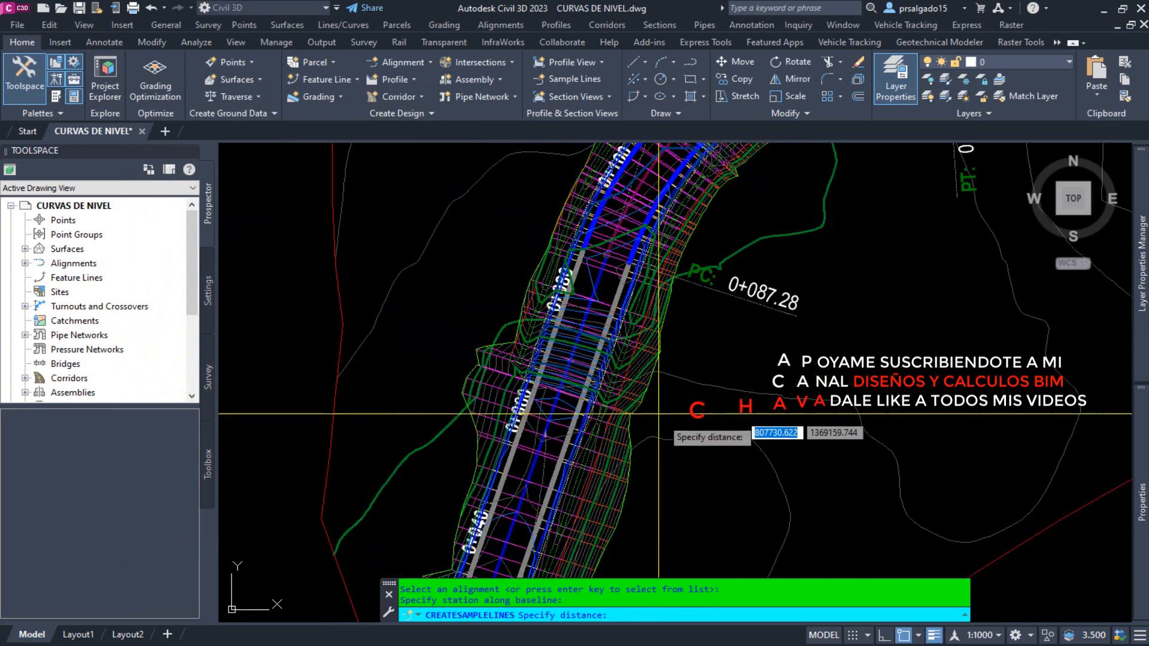
scroll(689, 353, down, 3)
scroll(743, 313, up, 10)
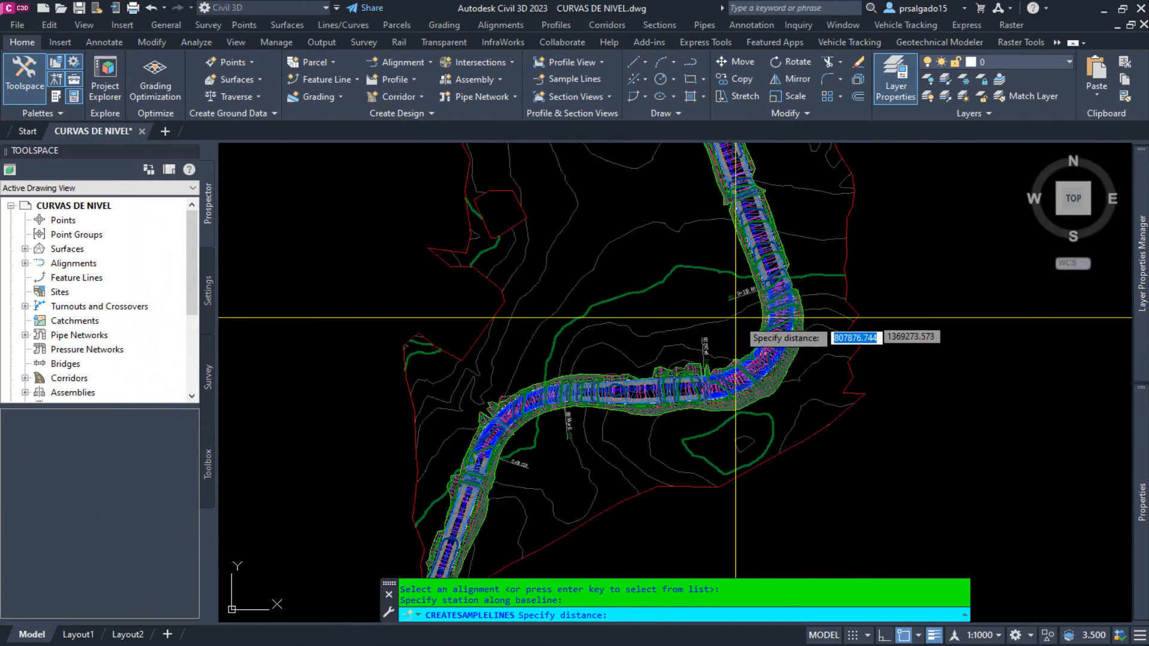
scroll(807, 428, down, 10)
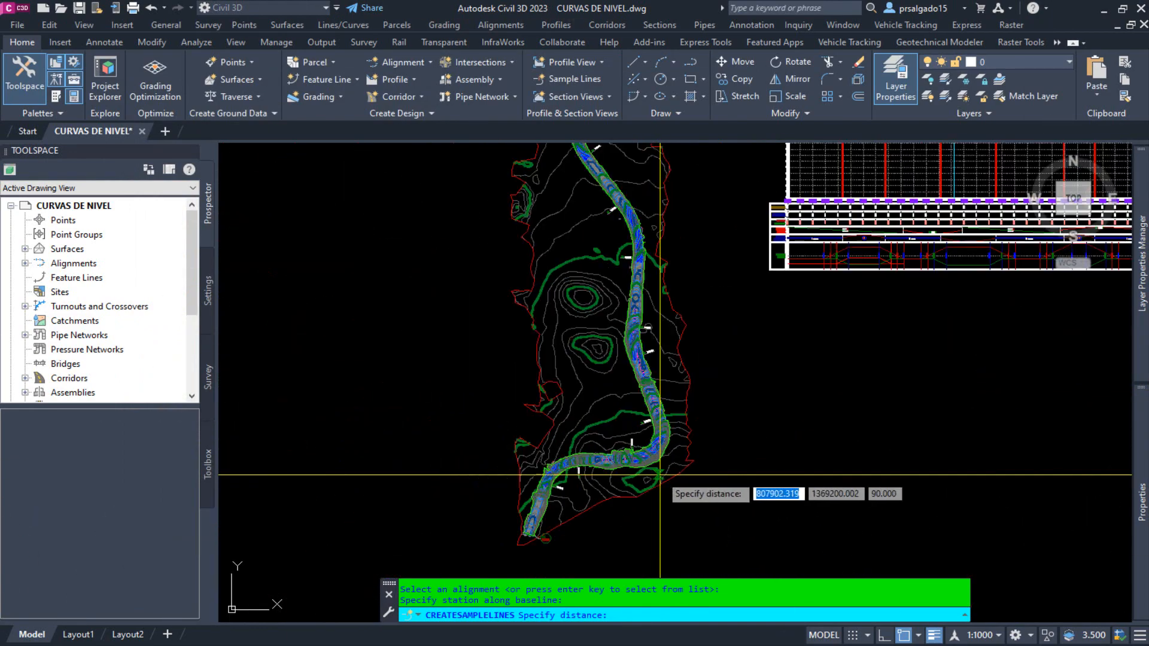
scroll(662, 475, up, 10)
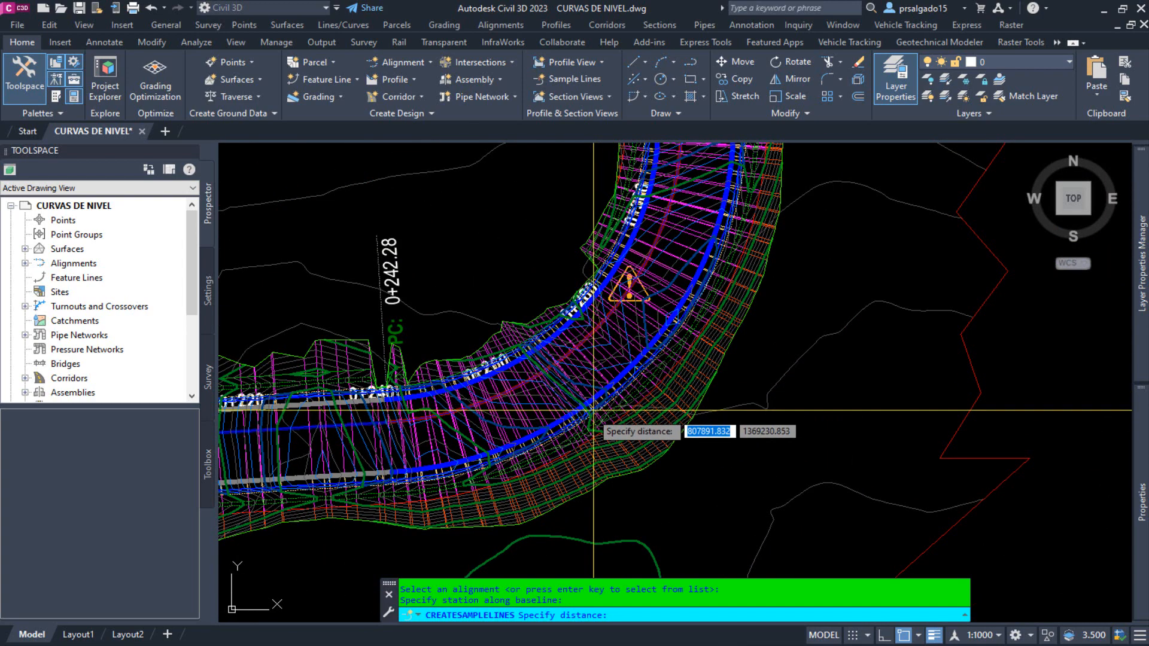
scroll(661, 438, up, 3)
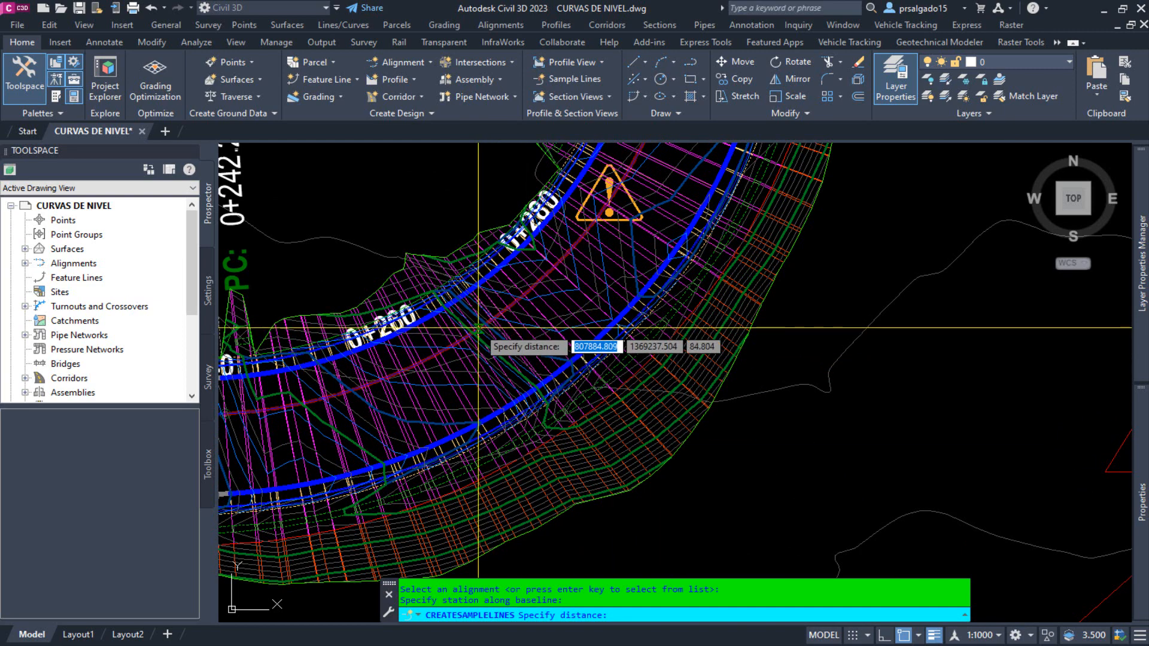
scroll(478, 328, down, 4)
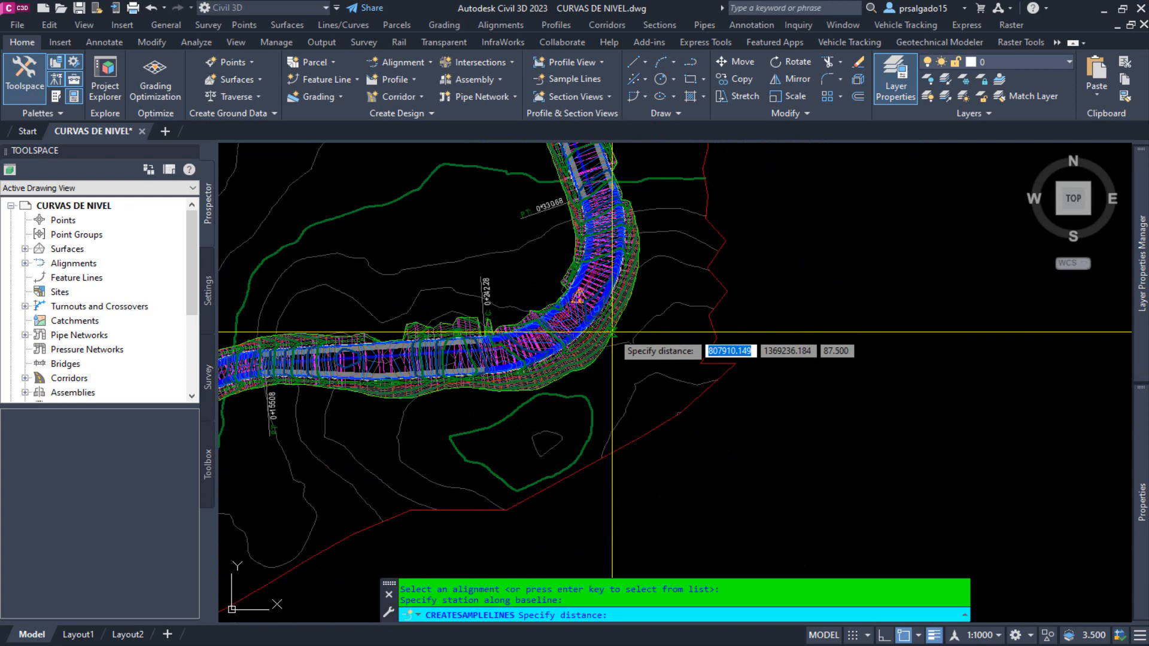
scroll(613, 286, up, 3)
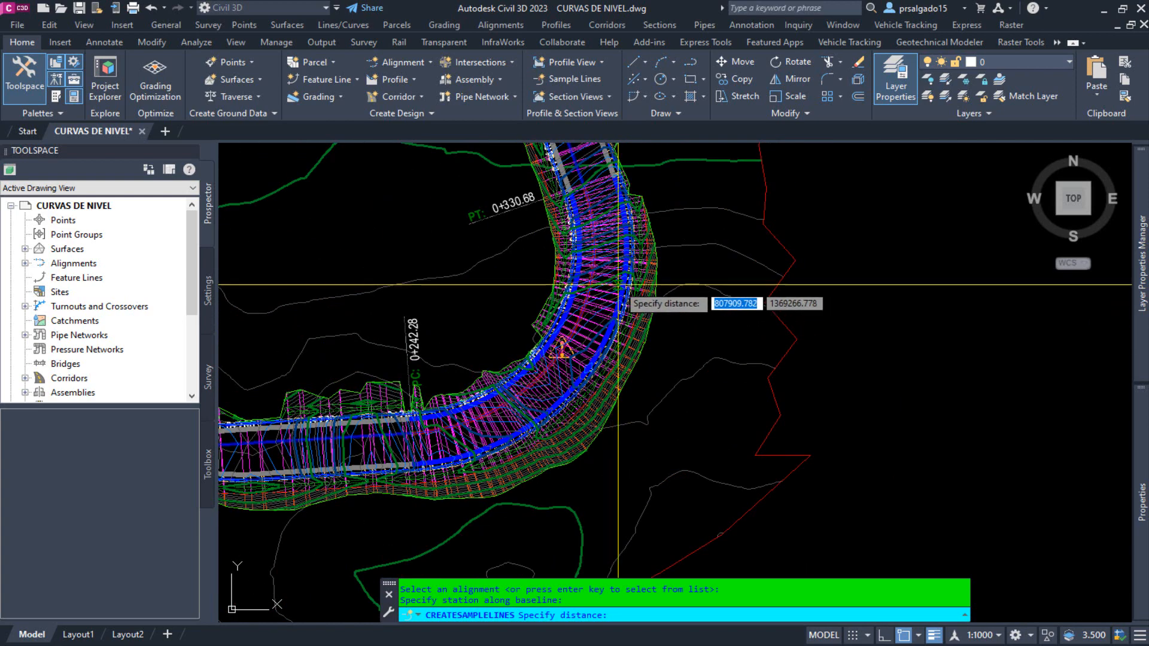
scroll(618, 286, up, 2)
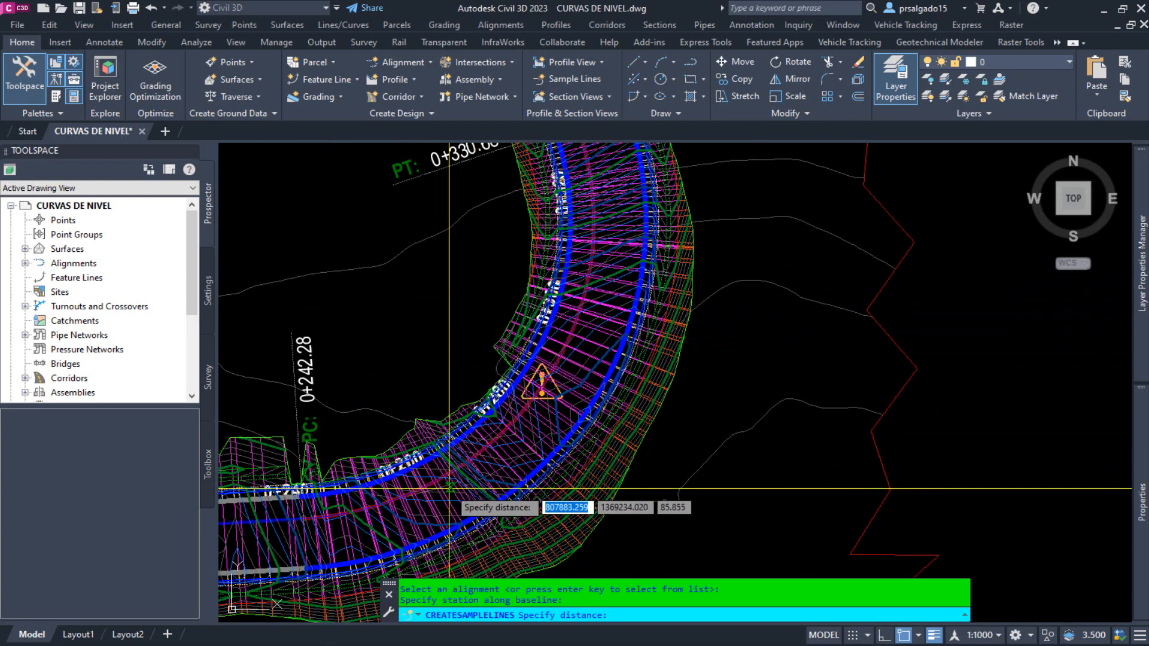
scroll(449, 489, up, 3)
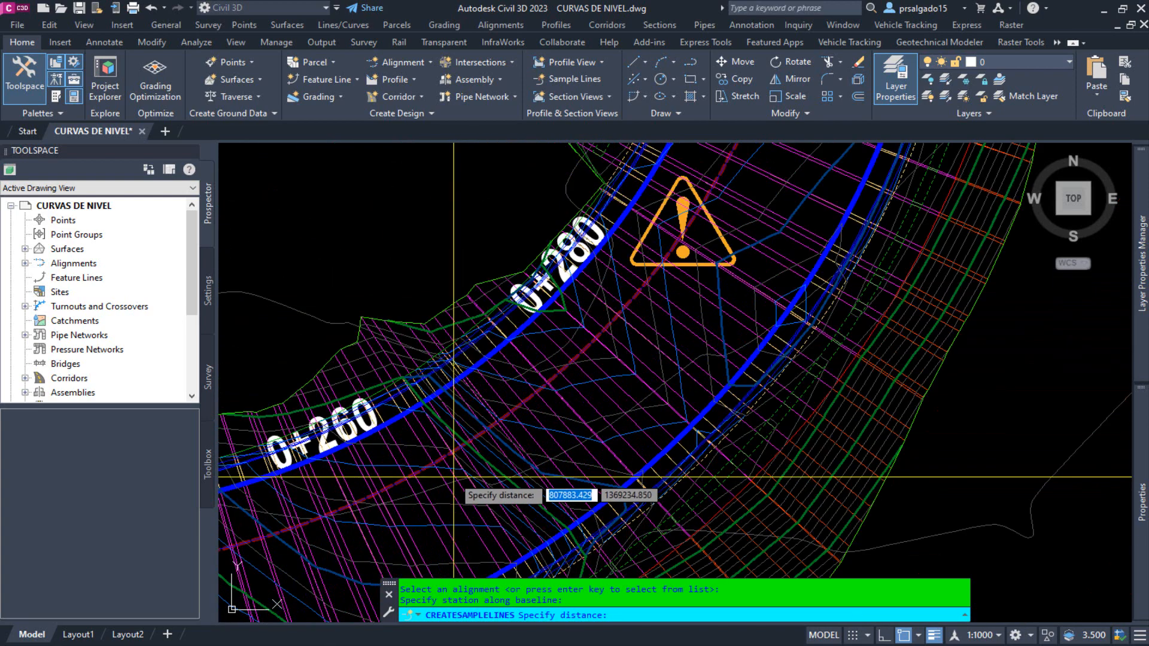
click(469, 443)
scroll(489, 313, down, 2)
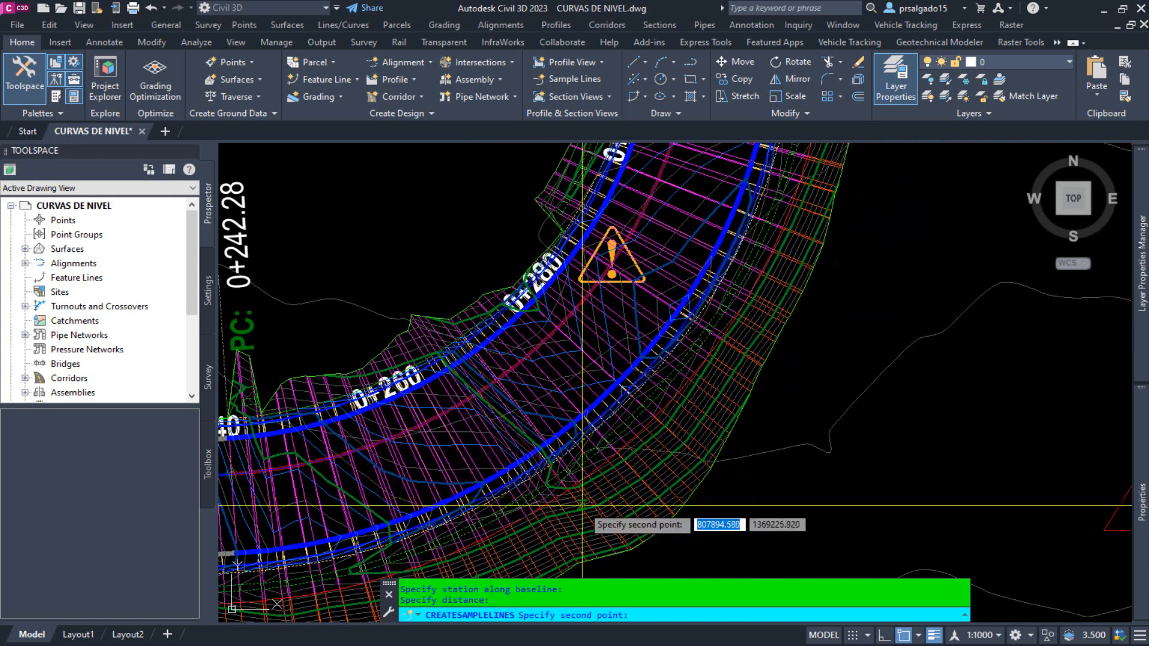
scroll(574, 479, down, 3)
scroll(539, 454, up, 2)
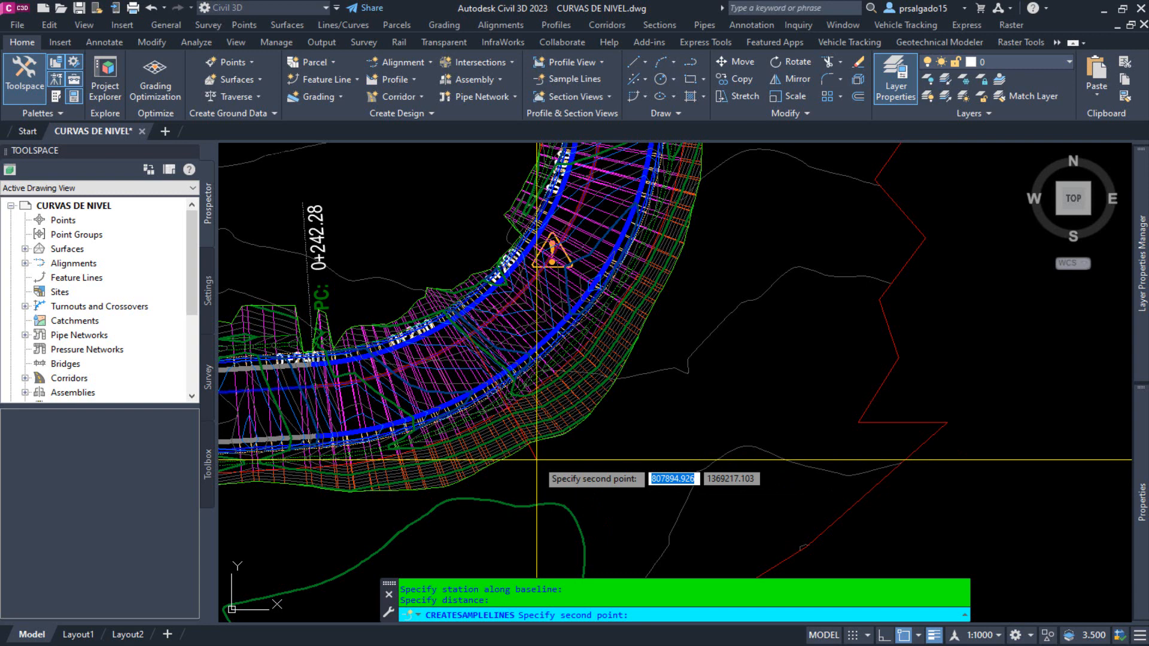
click(537, 460)
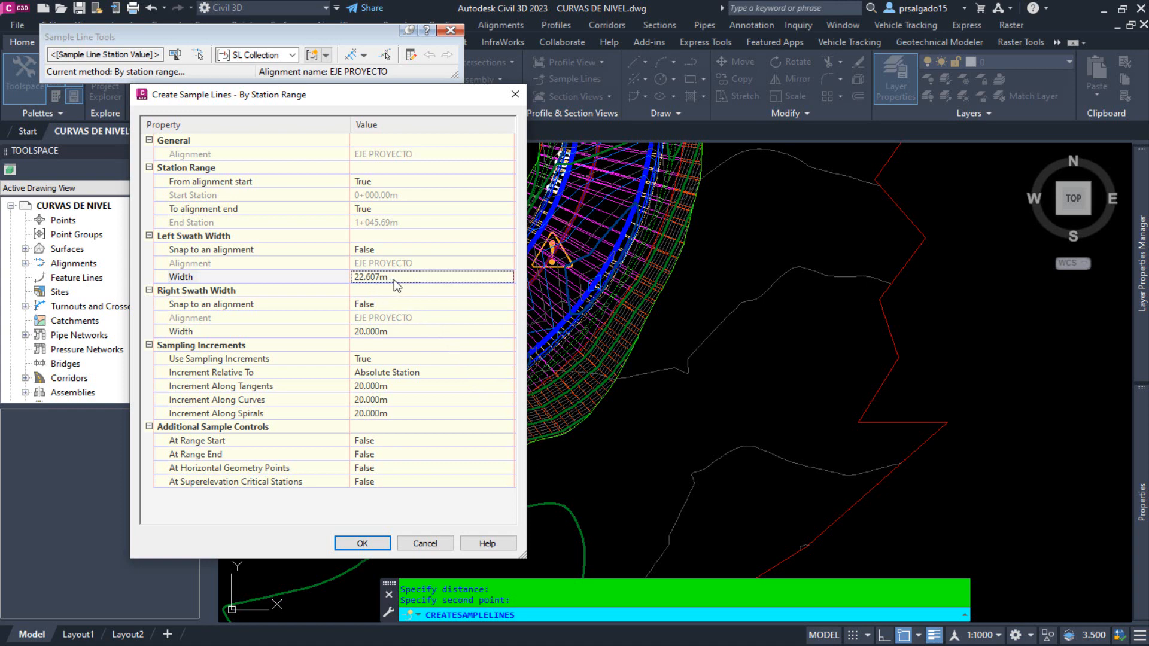
Set both the left and right swath widths to 23 m.
click(389, 275)
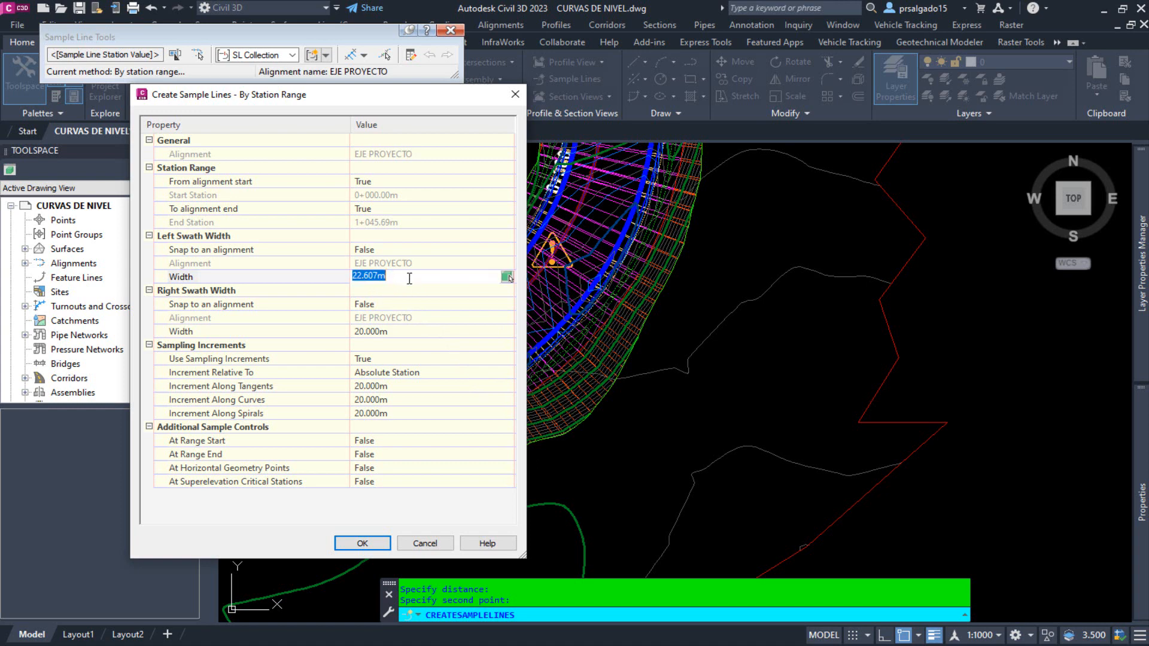
text(23)
click(413, 332)
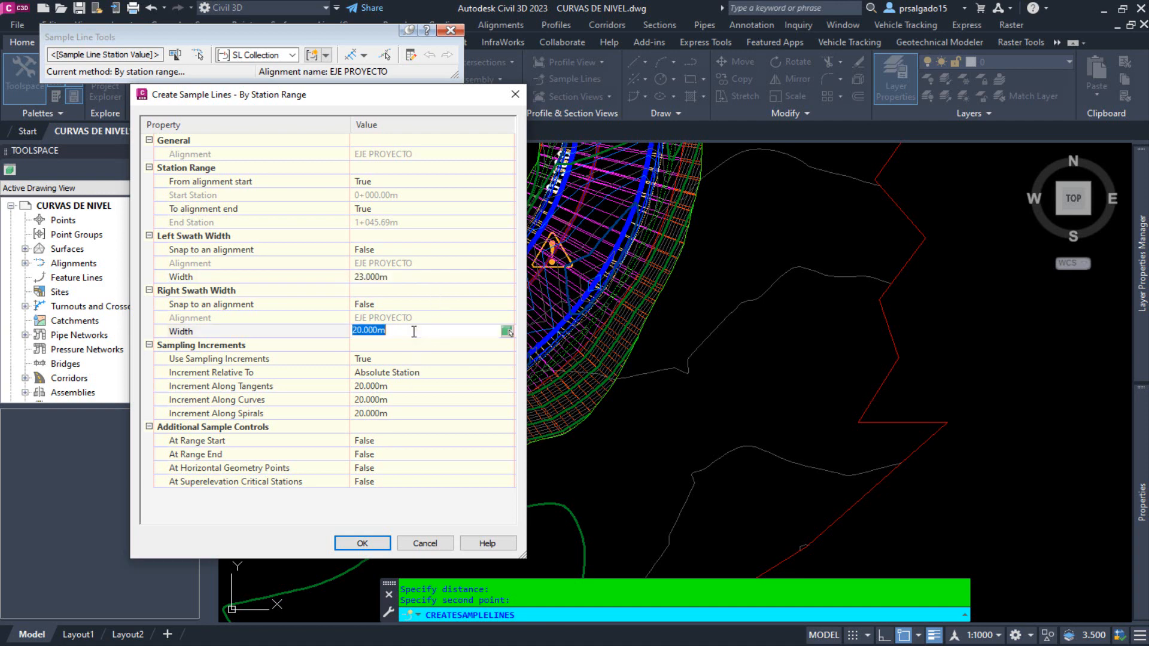
text(23)
Keep sampling increments in use and set the increments along curves and along spirals to 10 m each.
click(398, 359)
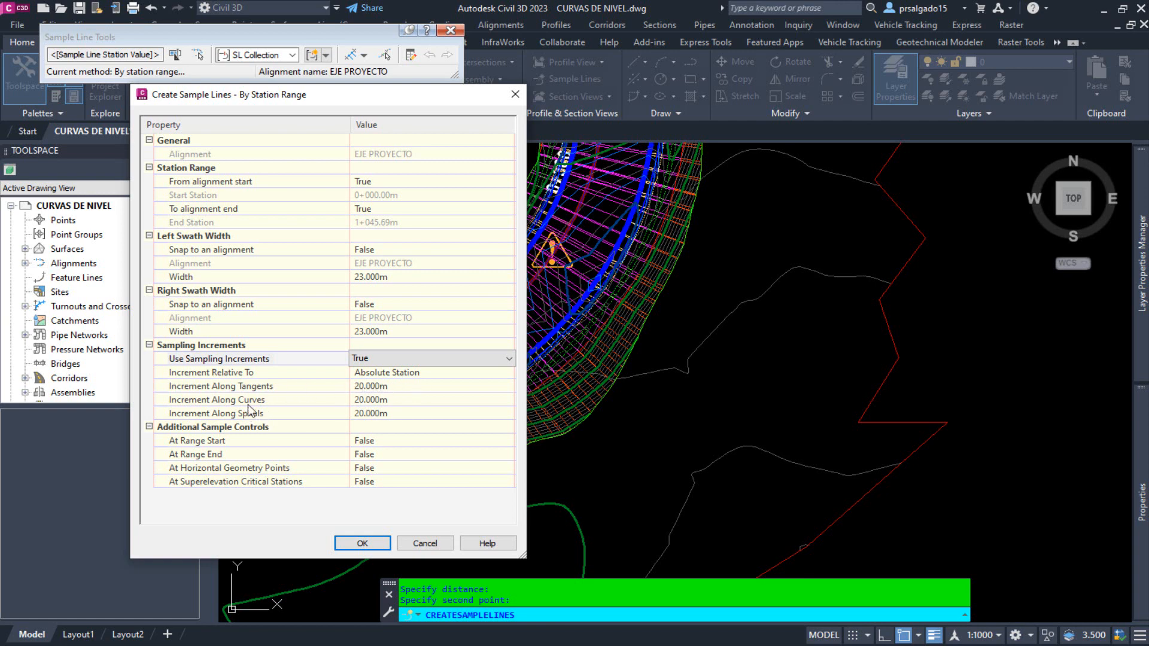
click(390, 400)
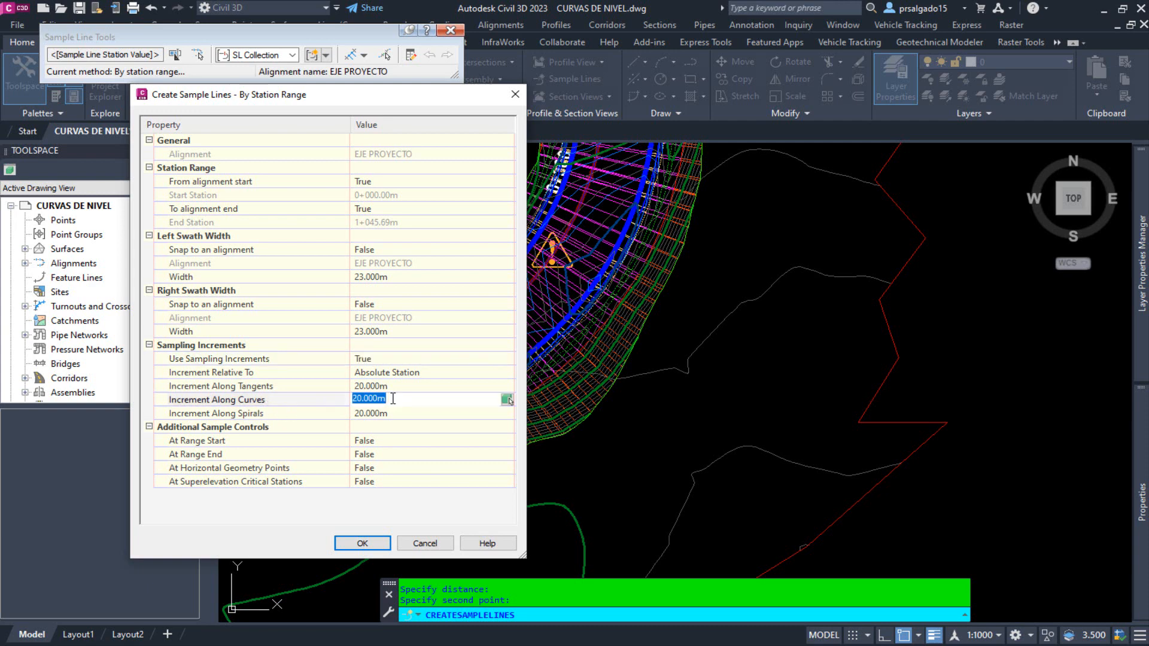
text(10)
click(412, 417)
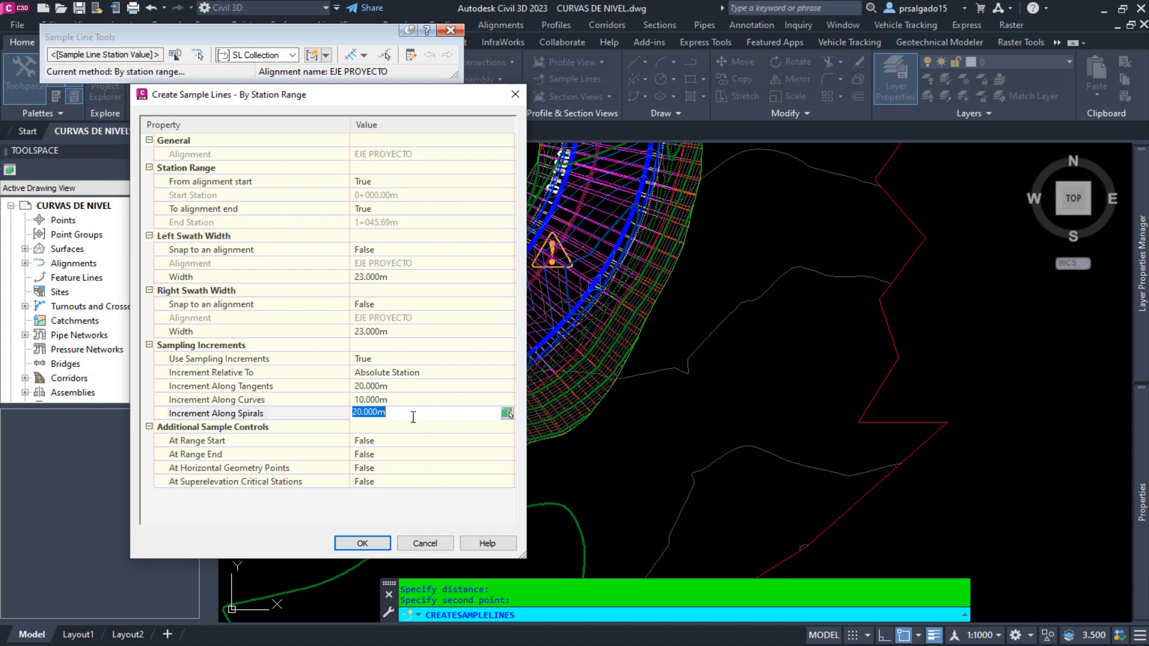
text(10)
click(319, 431)
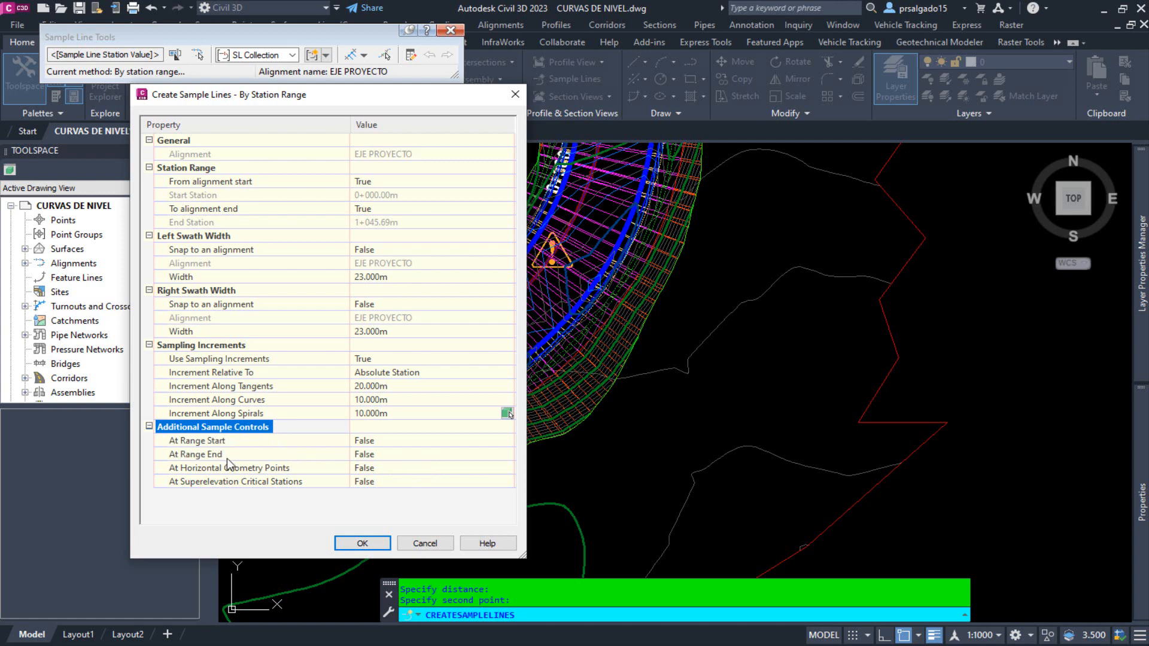
Set At Range Start and At Range End to True and create the sample lines with these settings.
click(421, 444)
click(500, 441)
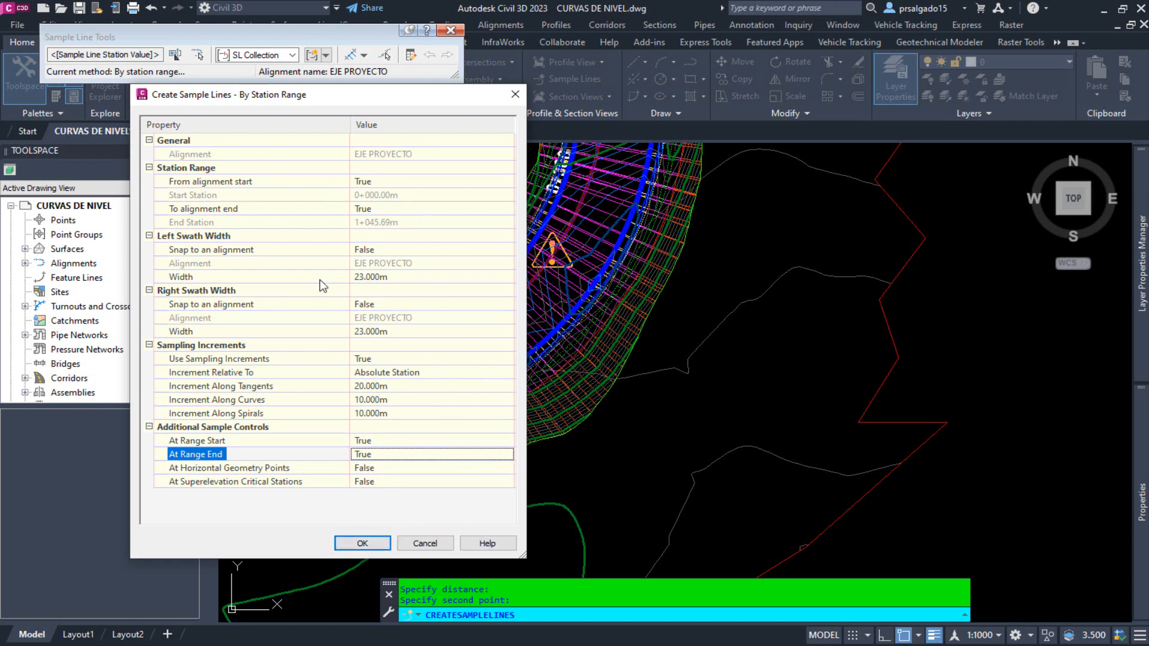
click(362, 544)
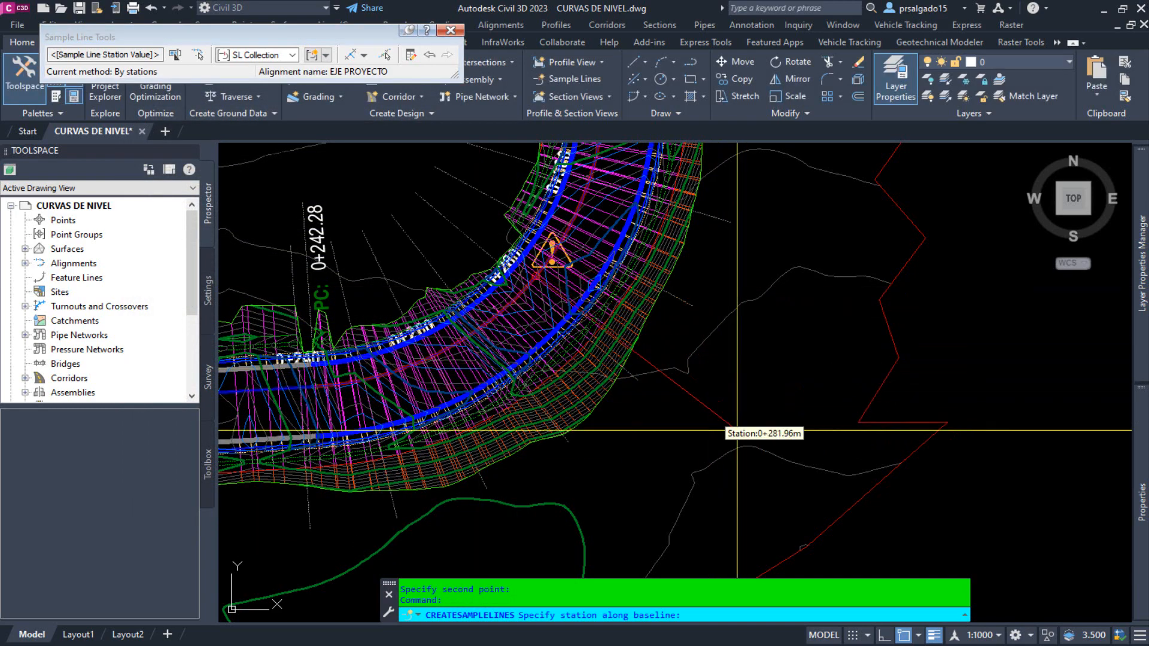
Examine how the generated sample lines cover the whole EJE PROYECTO alignment, up to its northern end.
scroll(745, 410, down, 5)
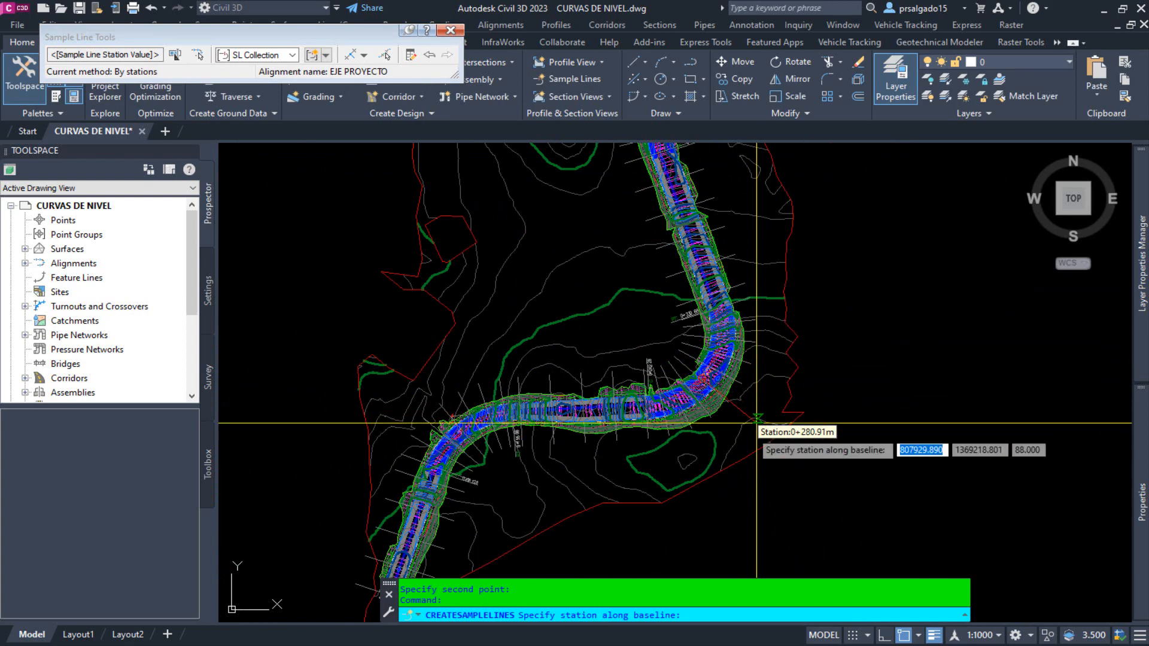
scroll(757, 422, down, 4)
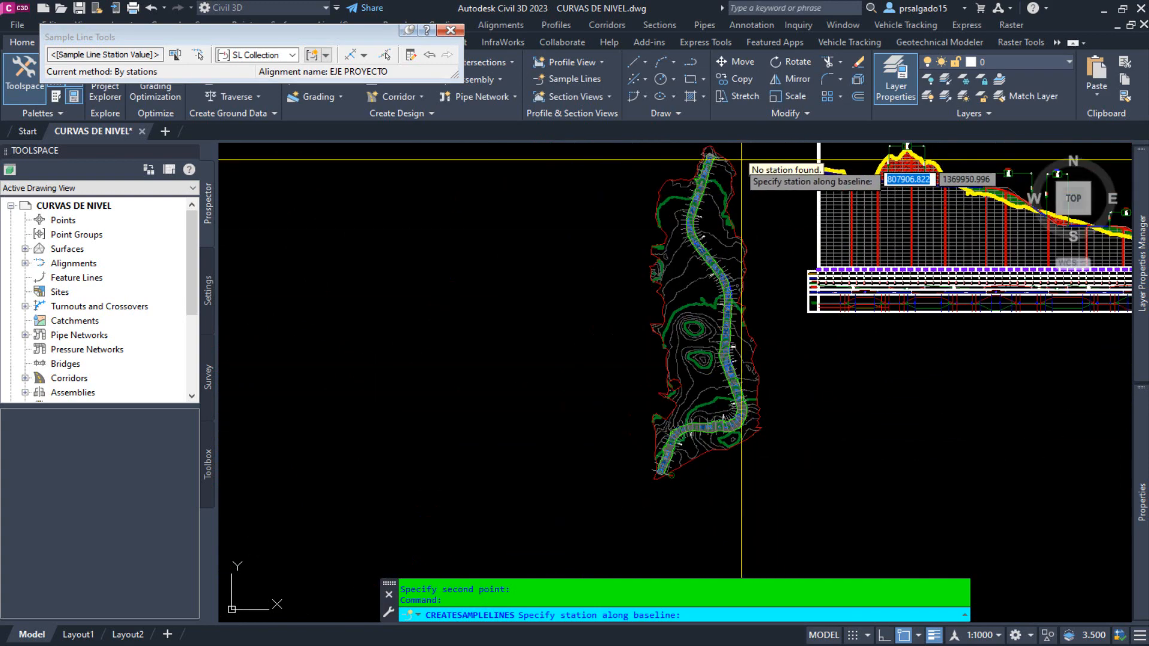
scroll(729, 180, up, 5)
scroll(679, 314, up, 2)
scroll(668, 498, down, 4)
scroll(667, 305, up, 4)
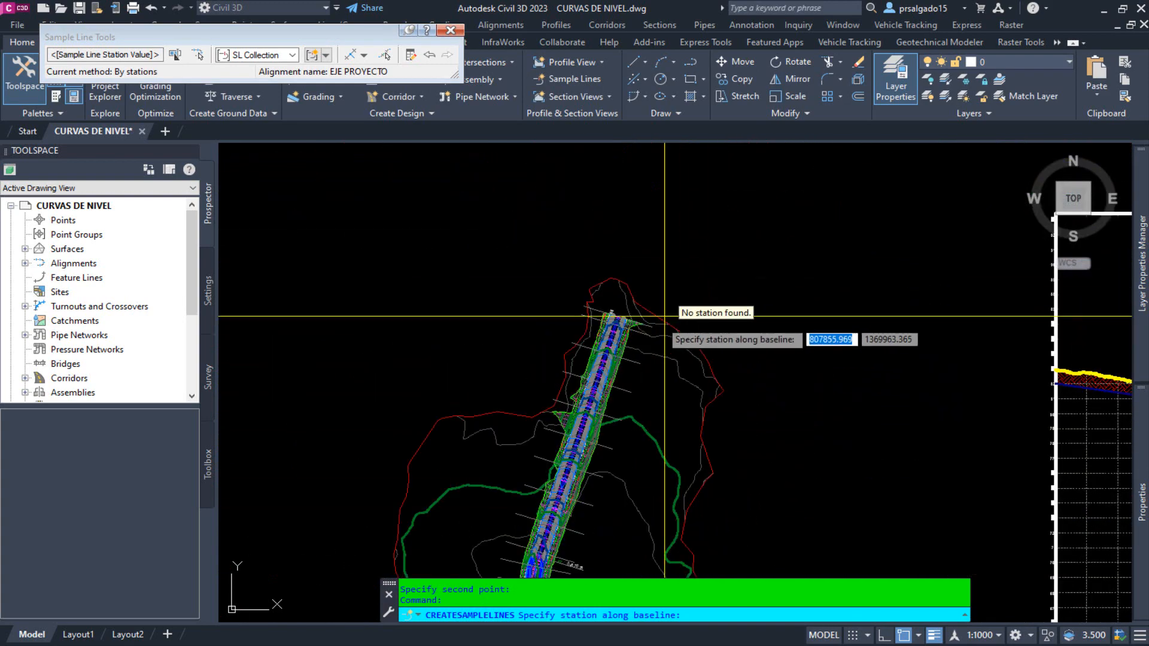
scroll(665, 316, down, 4)
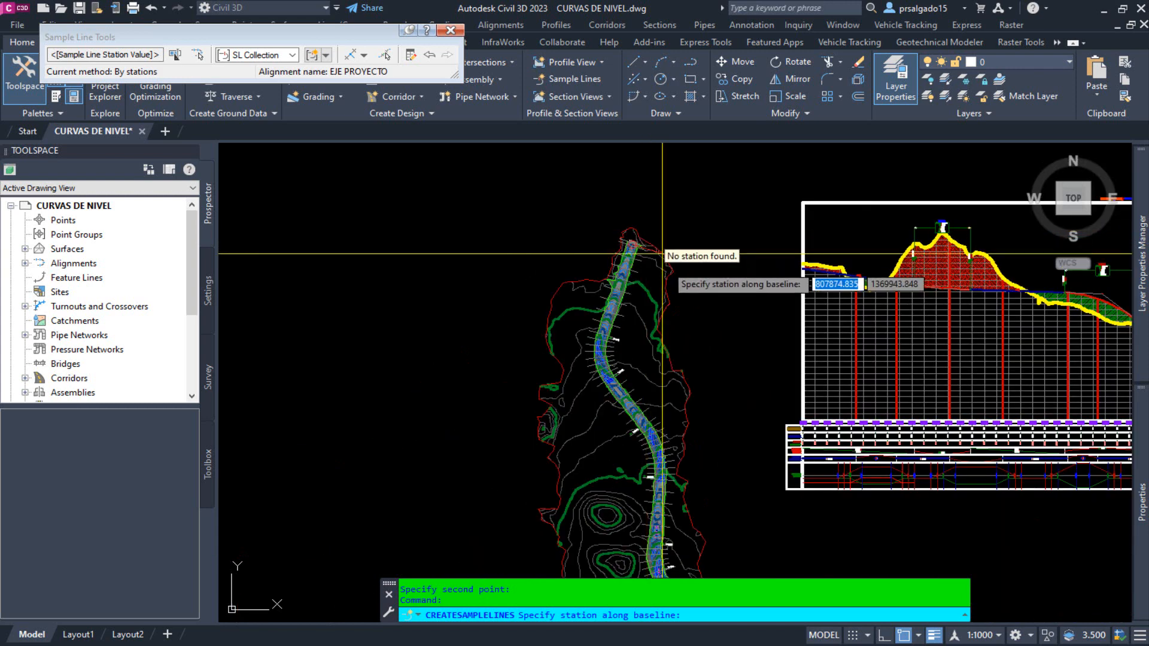
scroll(662, 254, down, 2)
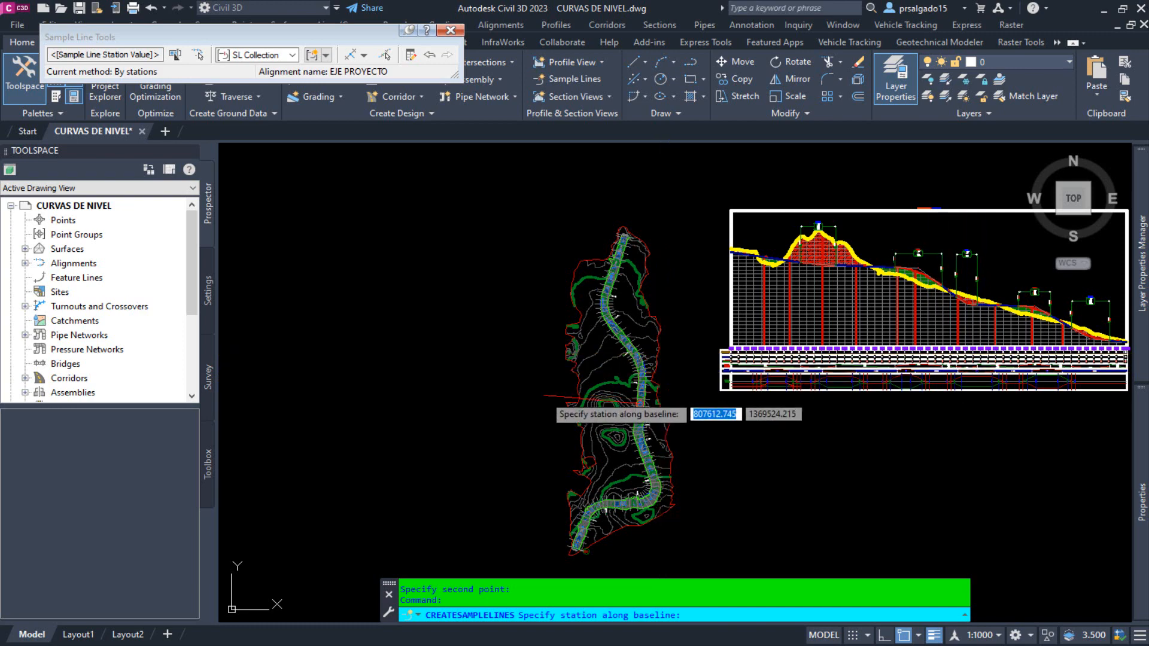
scroll(545, 449, down, 2)
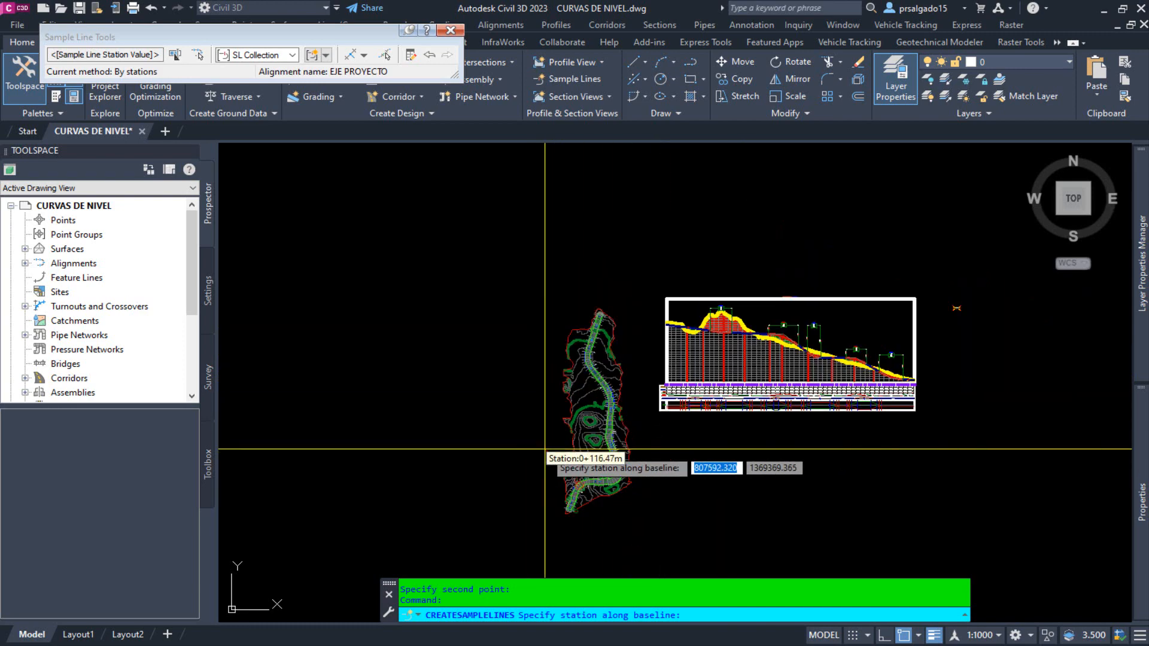
scroll(691, 434, up, 4)
scroll(671, 462, down, 4)
scroll(671, 463, up, 2)
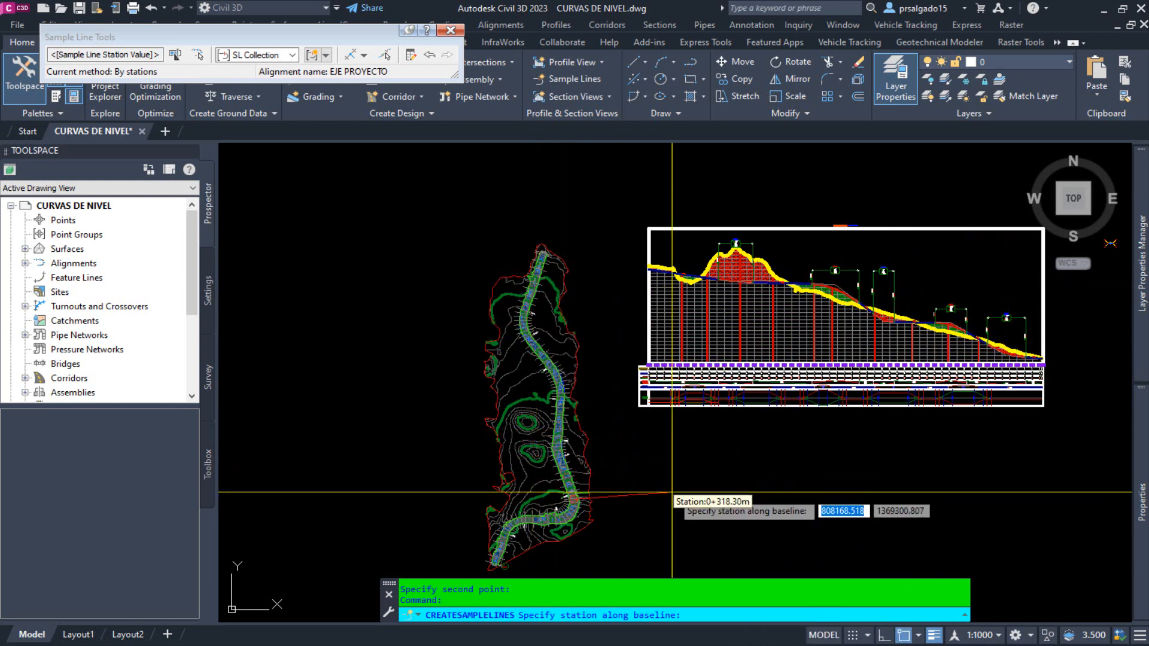
scroll(571, 527, up, 10)
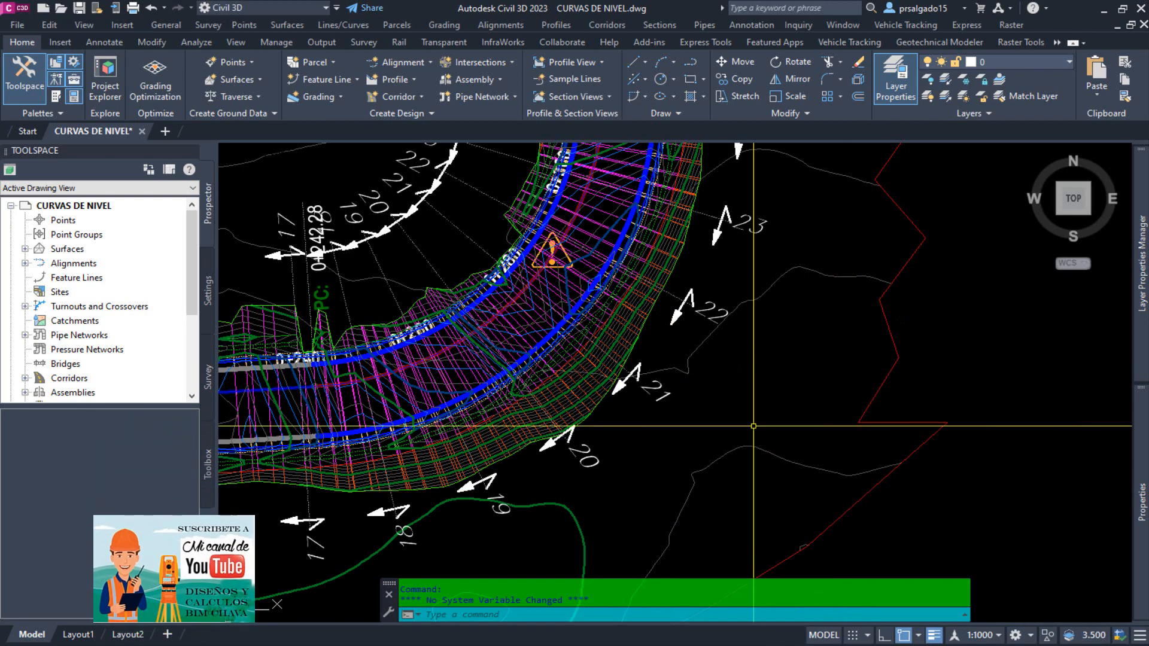
Inspect the numbering and spacing of the labelled sample lines on the tangents and curves, from the road's start to past PT 0+487.81.
scroll(647, 308, down, 8)
scroll(623, 414, down, 2)
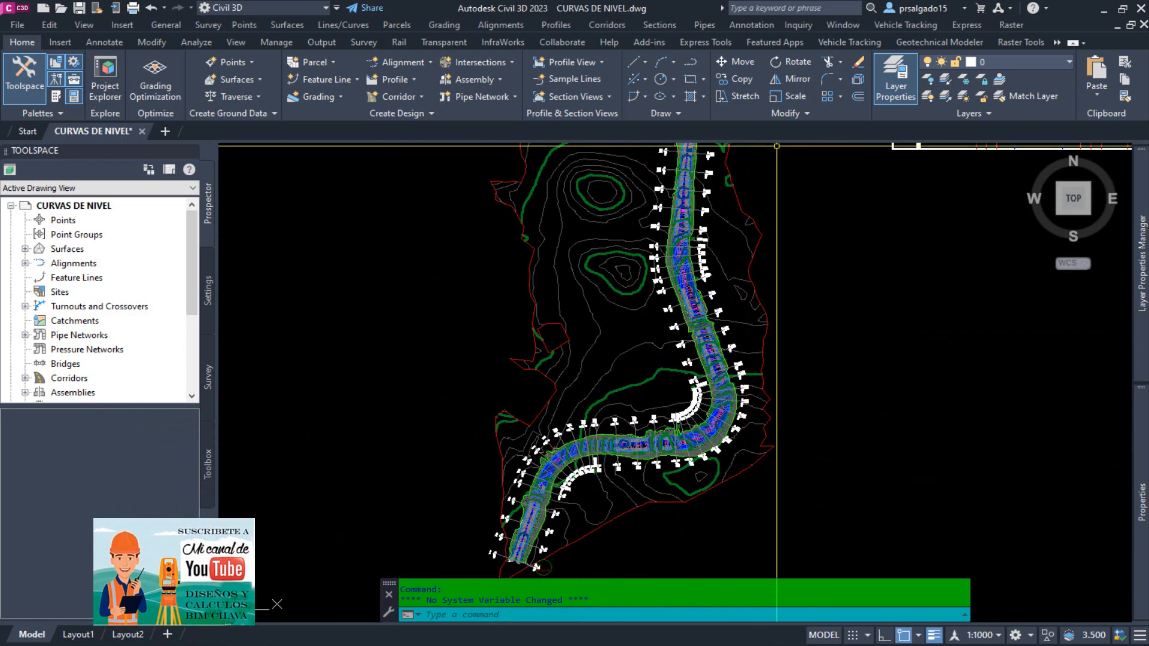
scroll(623, 414, up, 6)
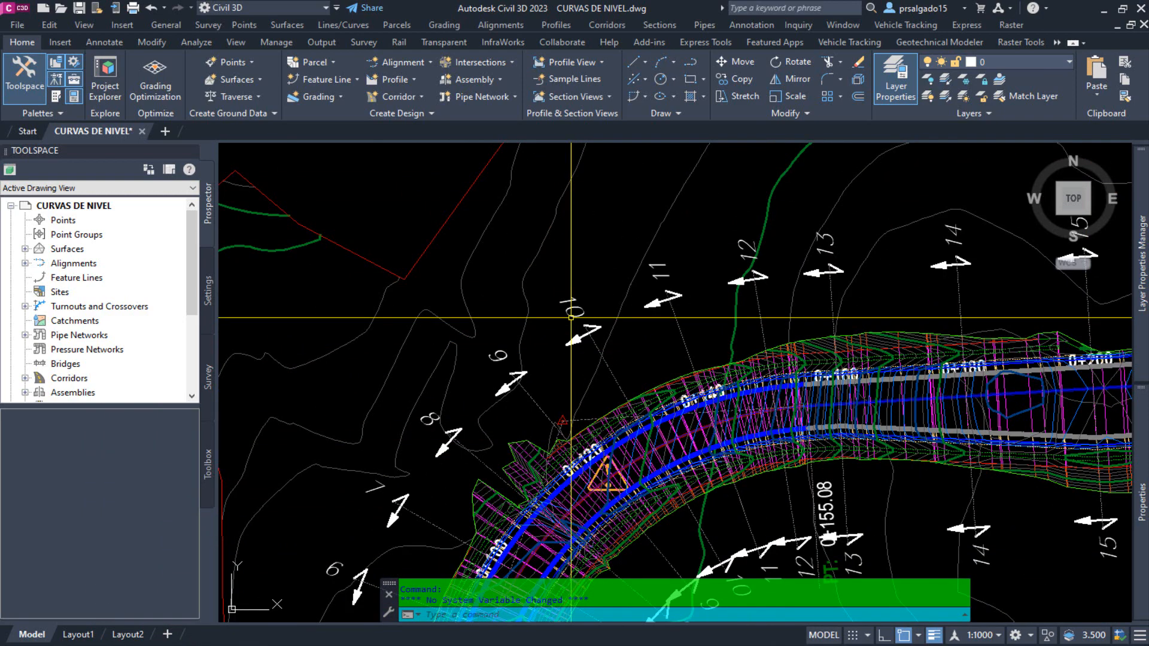
scroll(609, 217, down, 2)
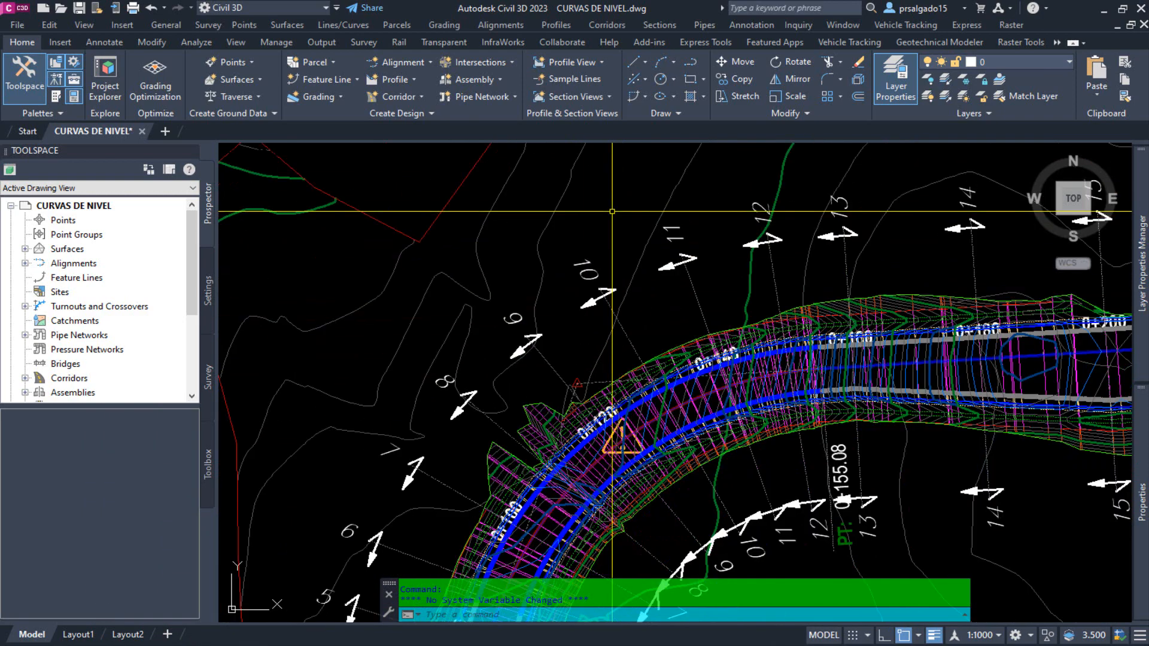
scroll(620, 207, down, 4)
scroll(624, 398, up, 3)
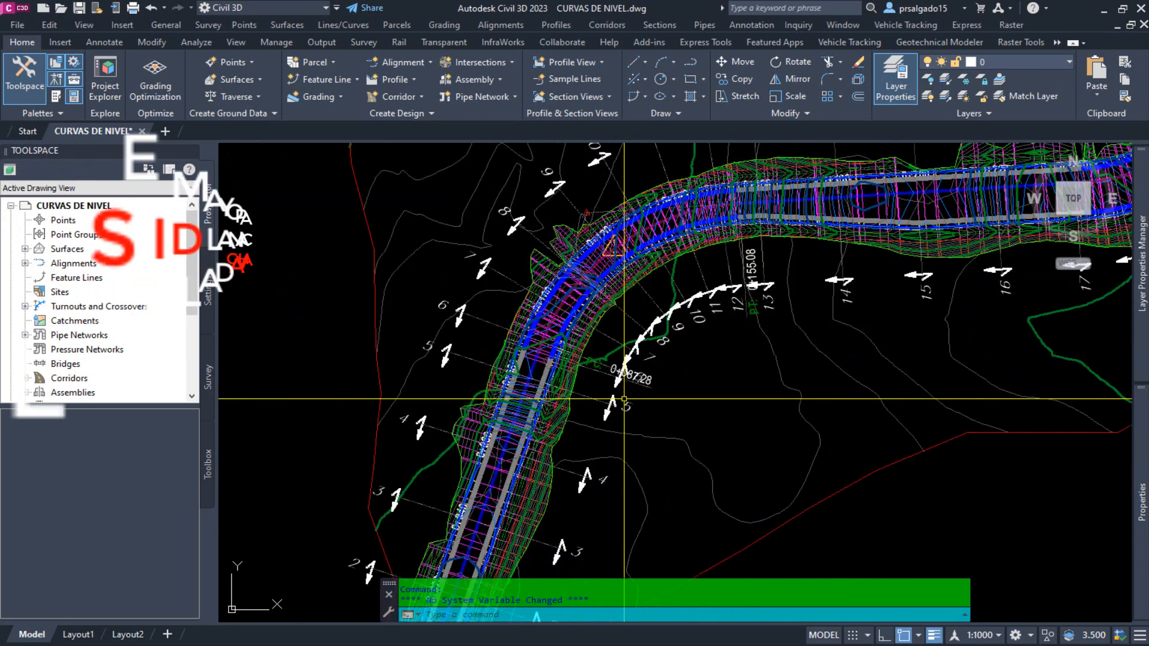
scroll(592, 265, down, 2)
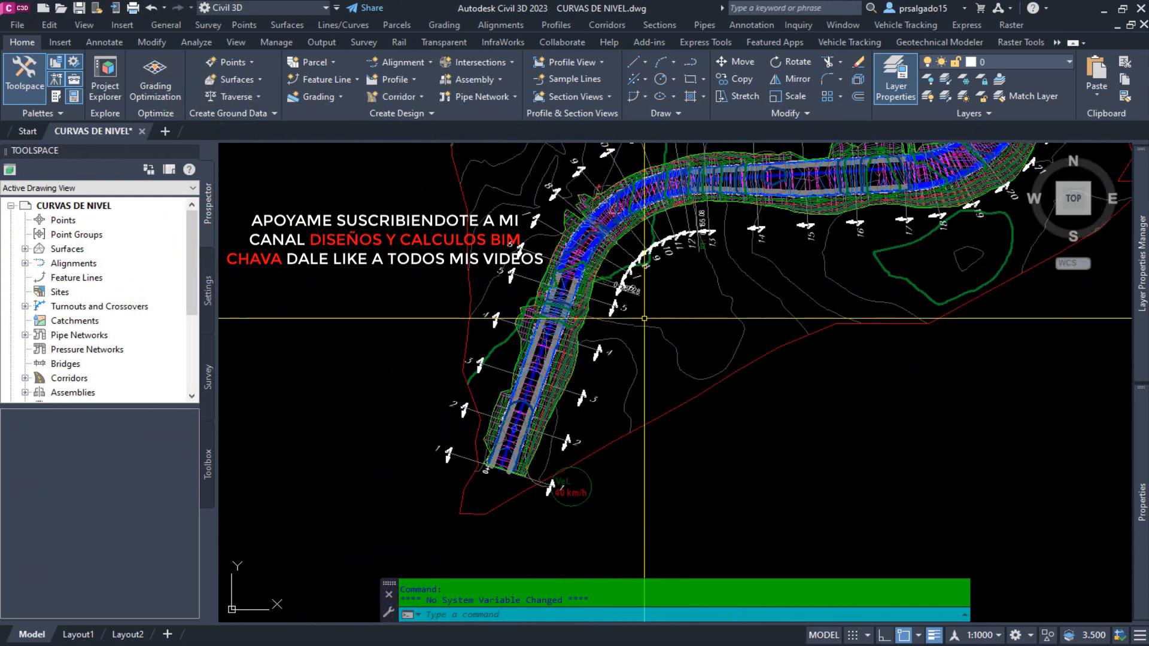
middle_drag(888, 346, 741, 534)
middle_drag(777, 237, 707, 463)
scroll(705, 489, down, 2)
scroll(757, 226, up, 6)
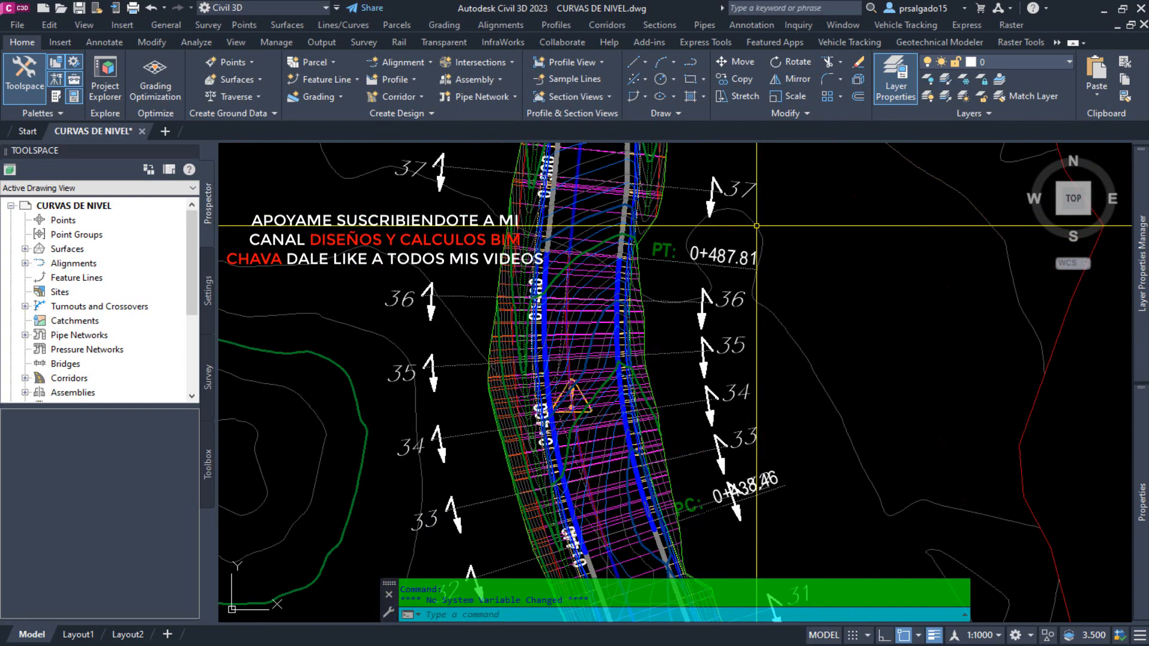
scroll(699, 510, down, 3)
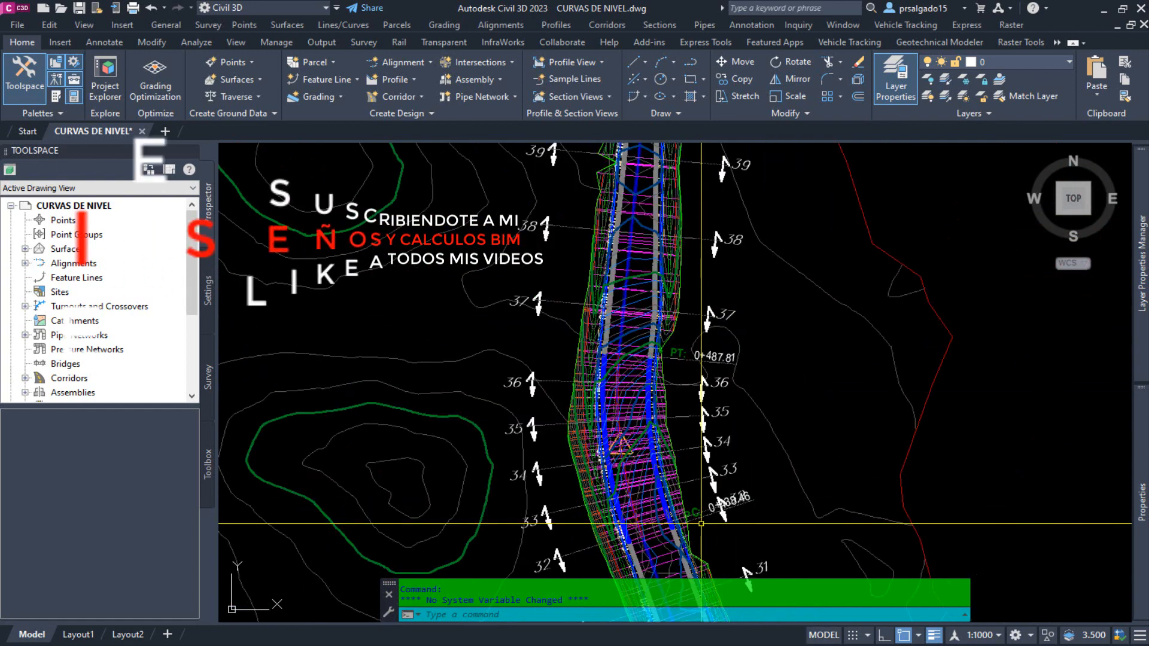
Inspect the labelled sample lines north of PT 0+487.81, through the upper curve to the last line at the road's northern end.
scroll(698, 517, down, 2)
middle_drag(736, 248, 772, 424)
middle_drag(709, 208, 719, 305)
scroll(666, 335, up, 4)
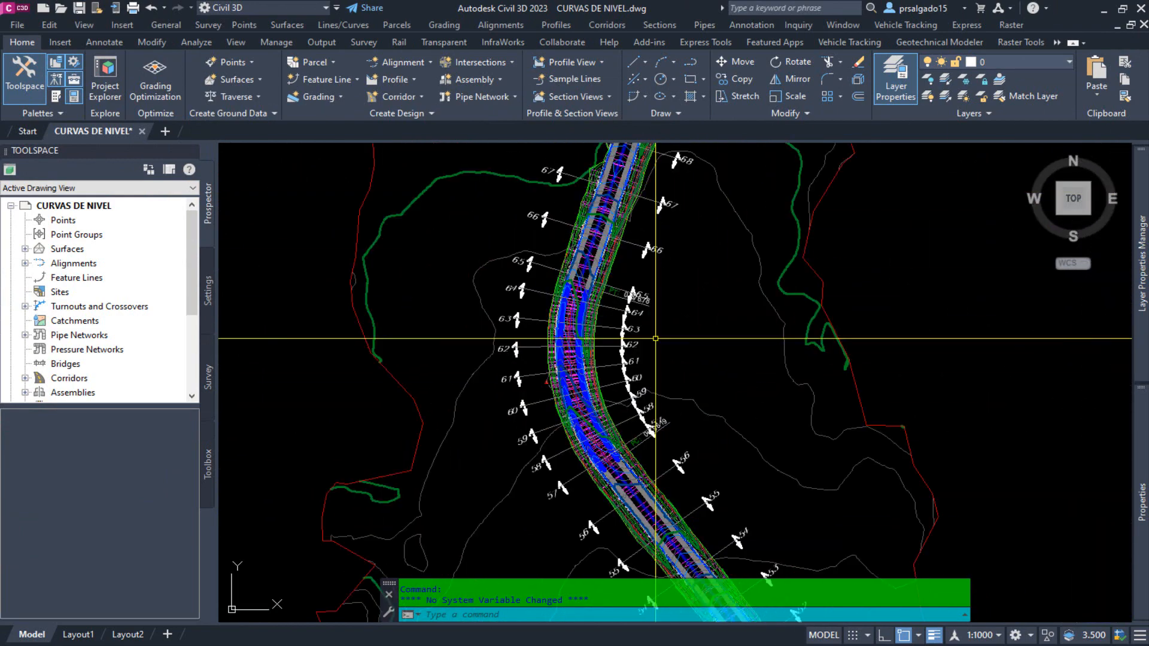
middle_drag(715, 244, 751, 592)
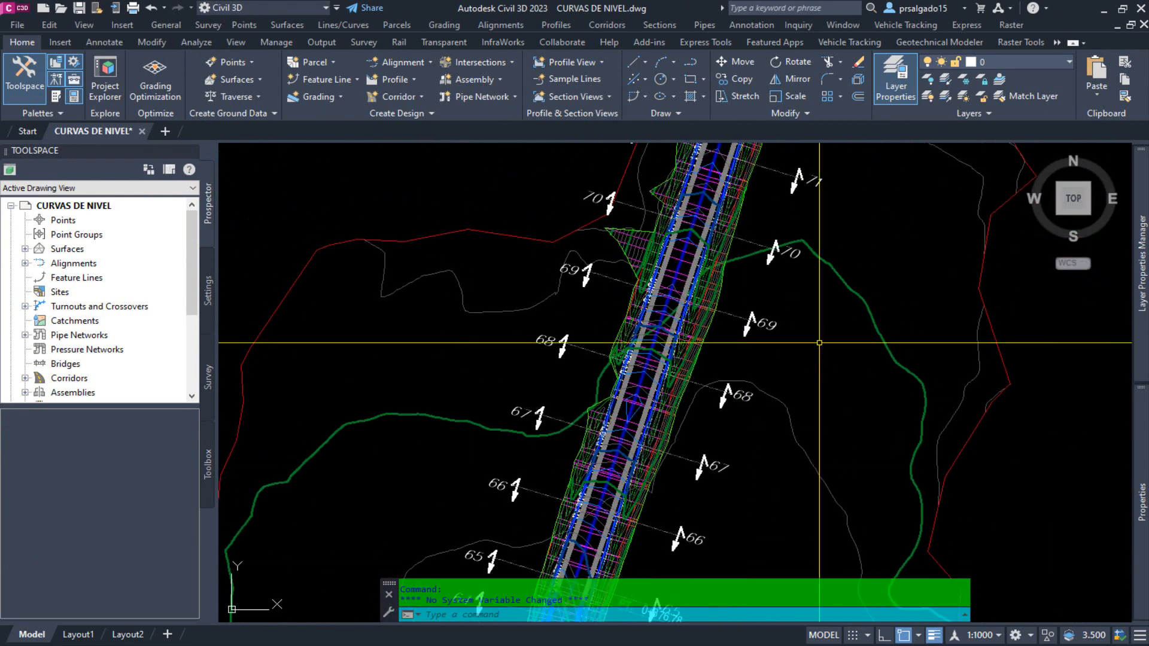
middle_drag(814, 238, 649, 499)
scroll(689, 207, down, 4)
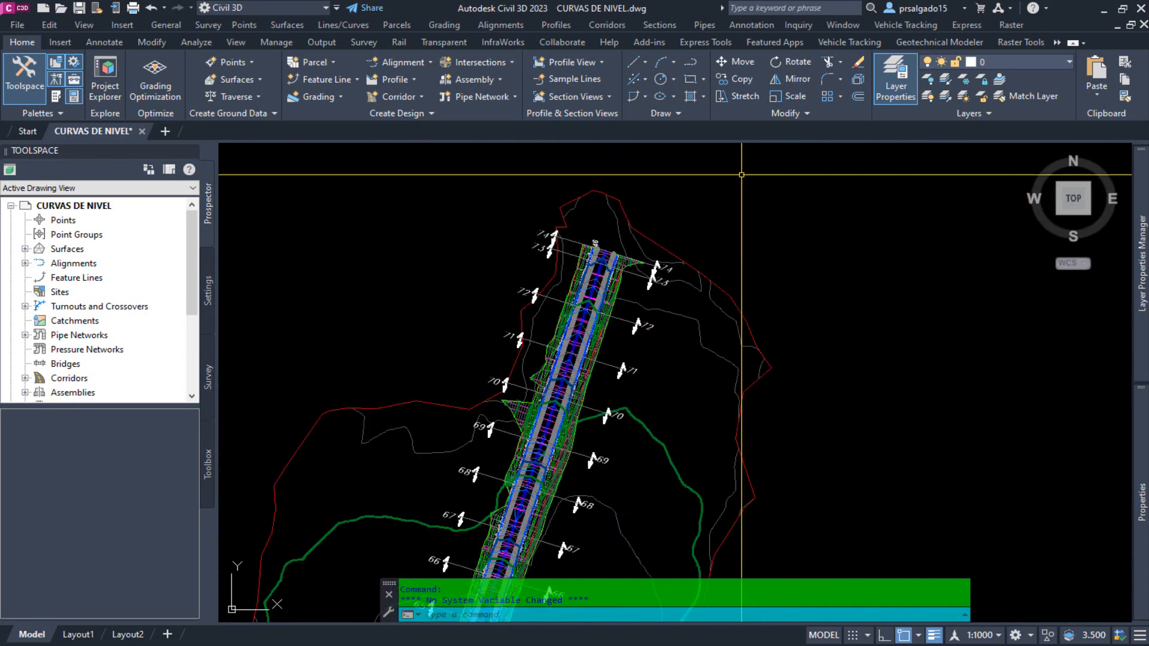
scroll(742, 174, down, 3)
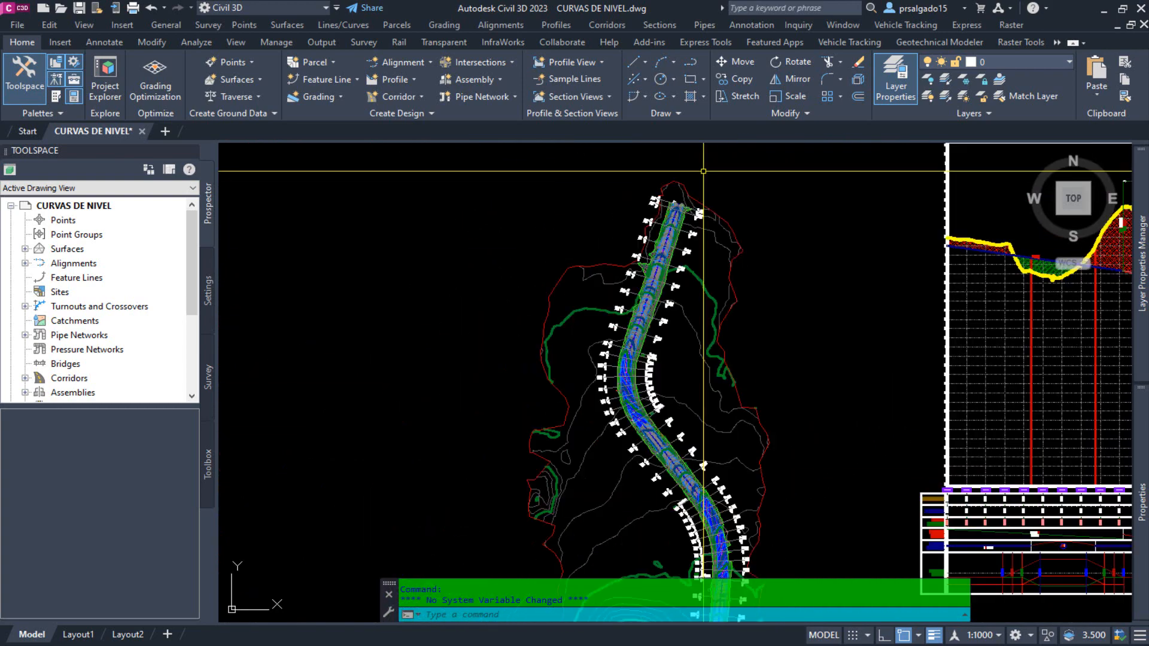
Review the sample line spacing on the two southern curves and the tangents between them, back to the road's start.
mouse_move(805, 489)
middle_down()
mouse_move(743, 348)
mouse_move(741, 312)
middle_up()
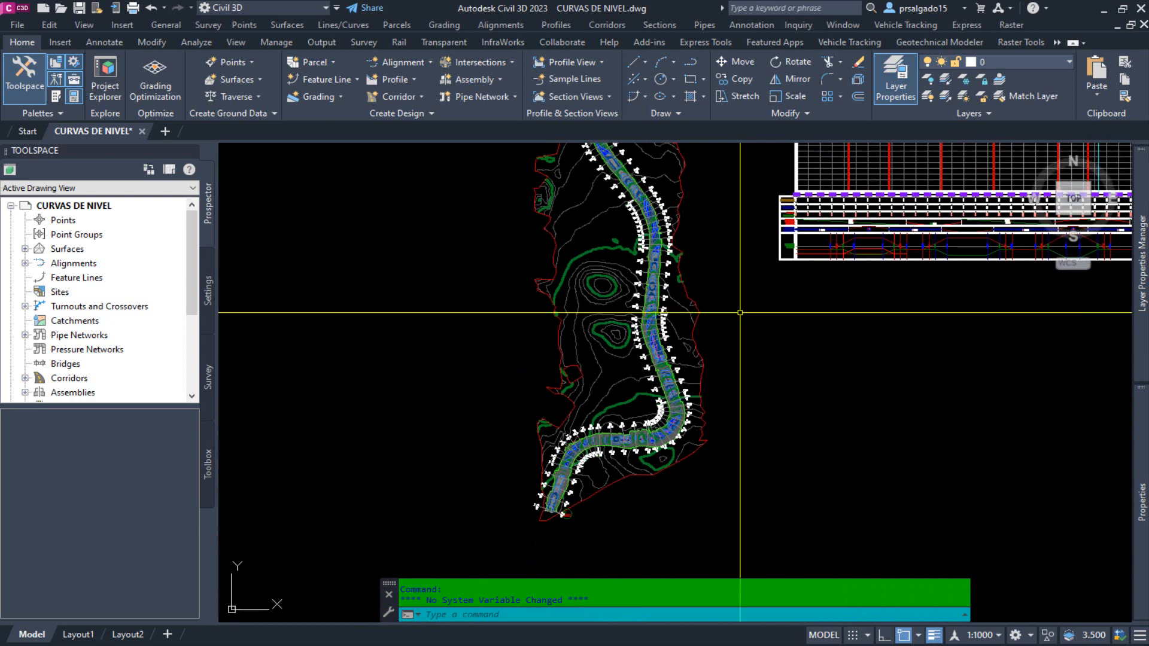
scroll(627, 449, up, 3)
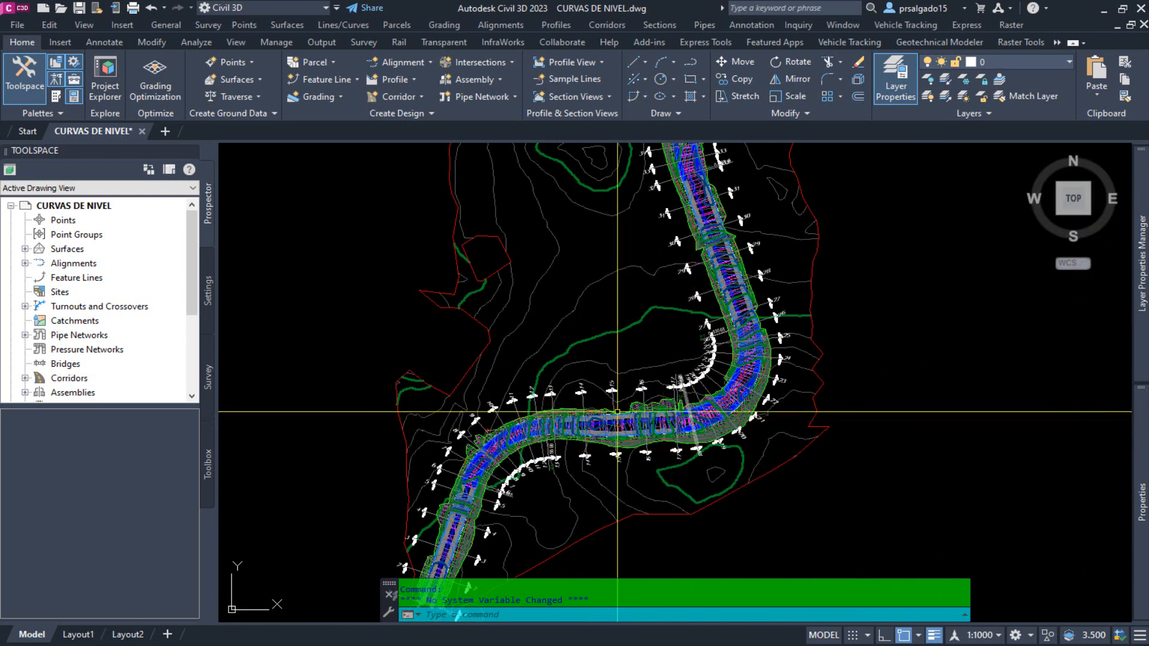
scroll(623, 486, up, 2)
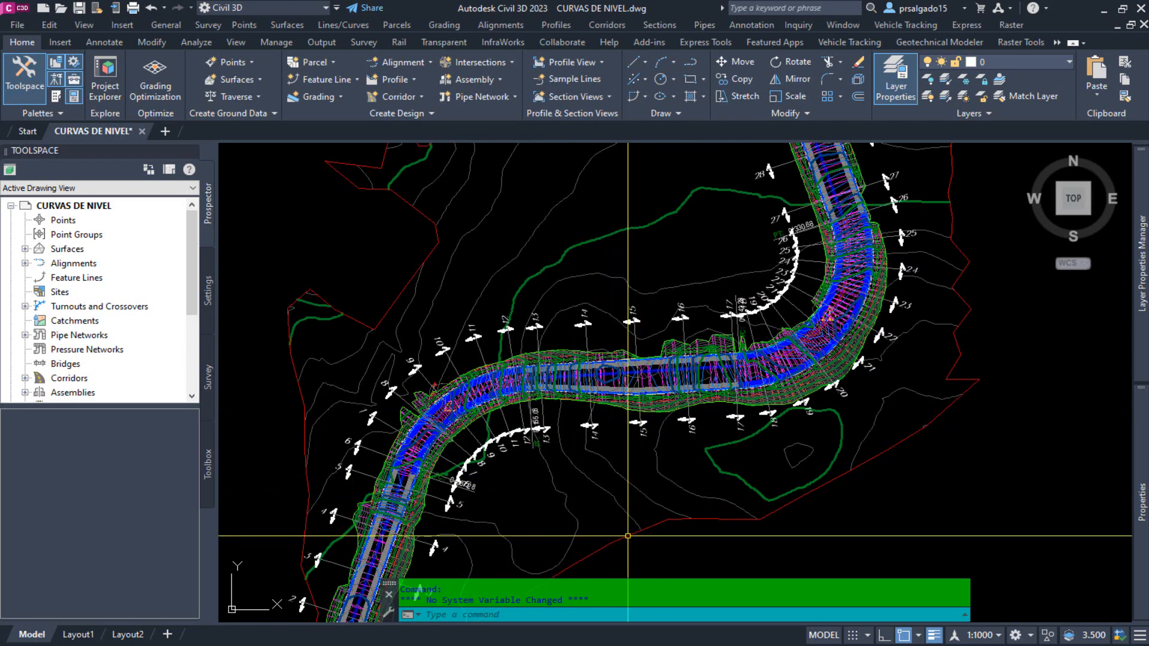
scroll(628, 536, down, 2)
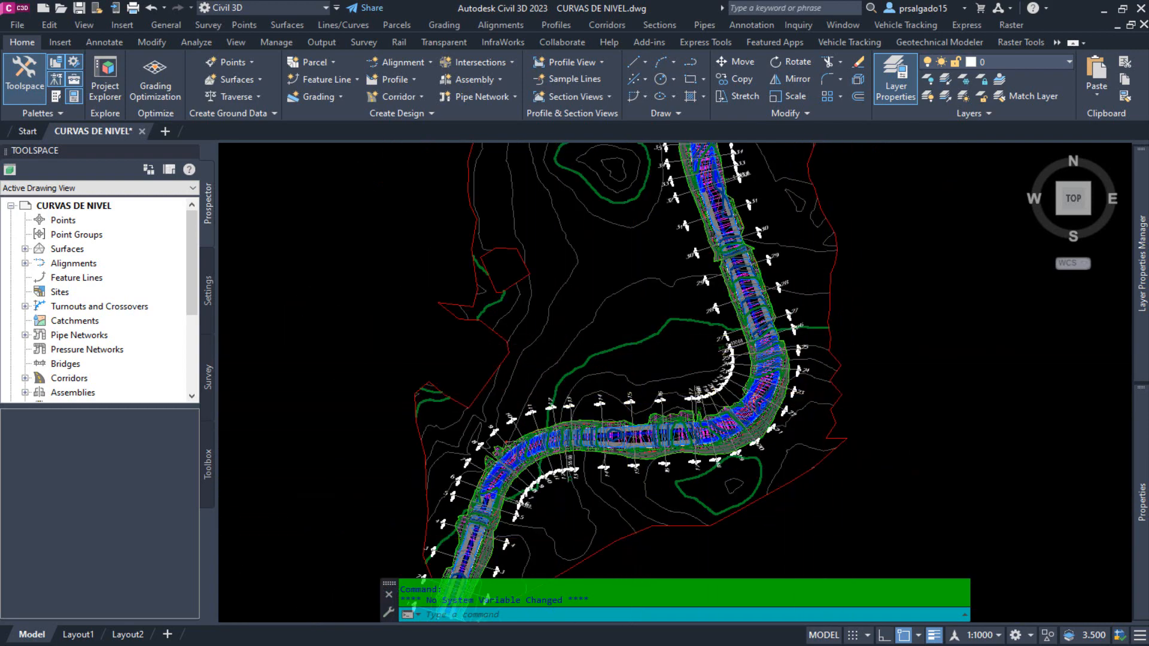
scroll(653, 284, down, 3)
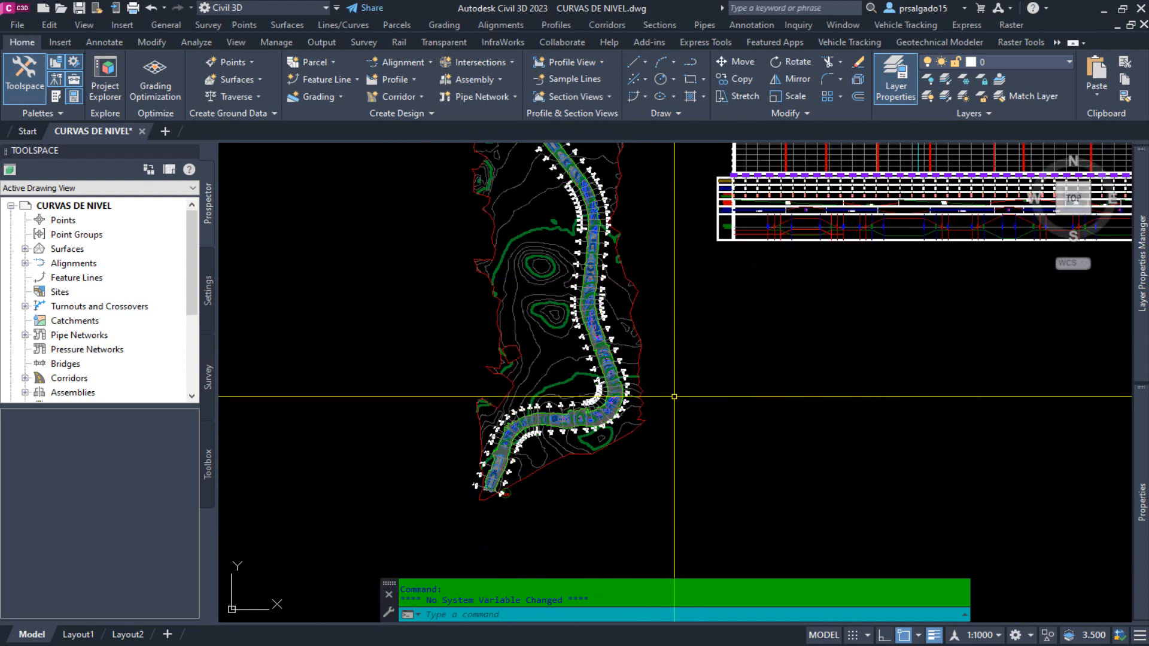
scroll(541, 446, up, 4)
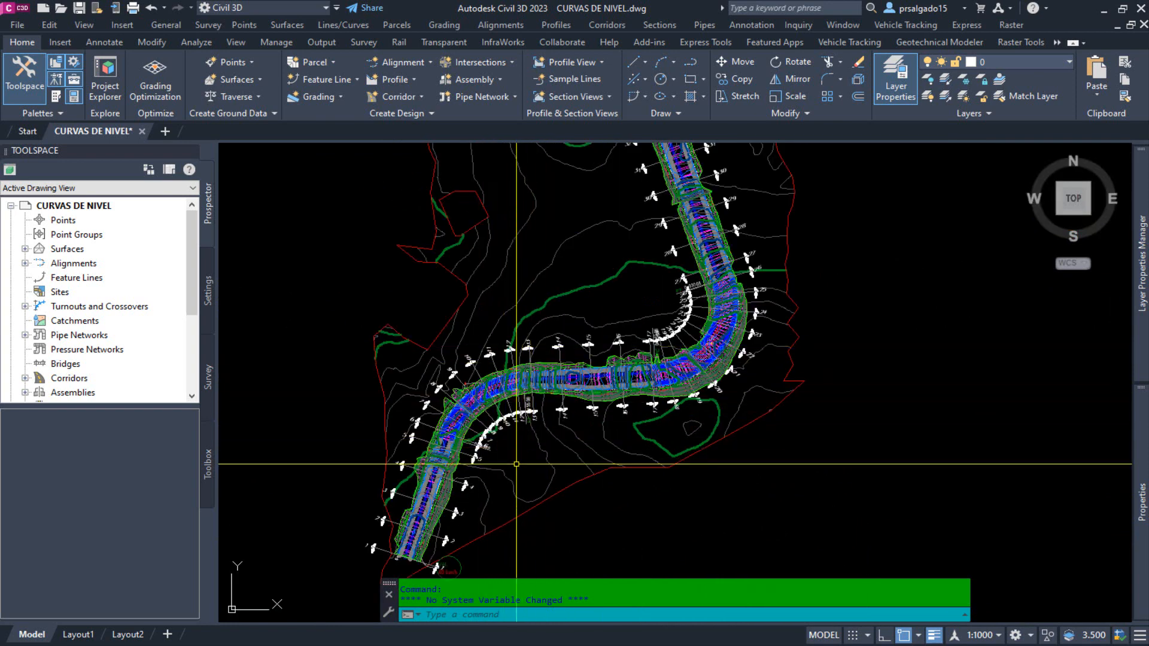